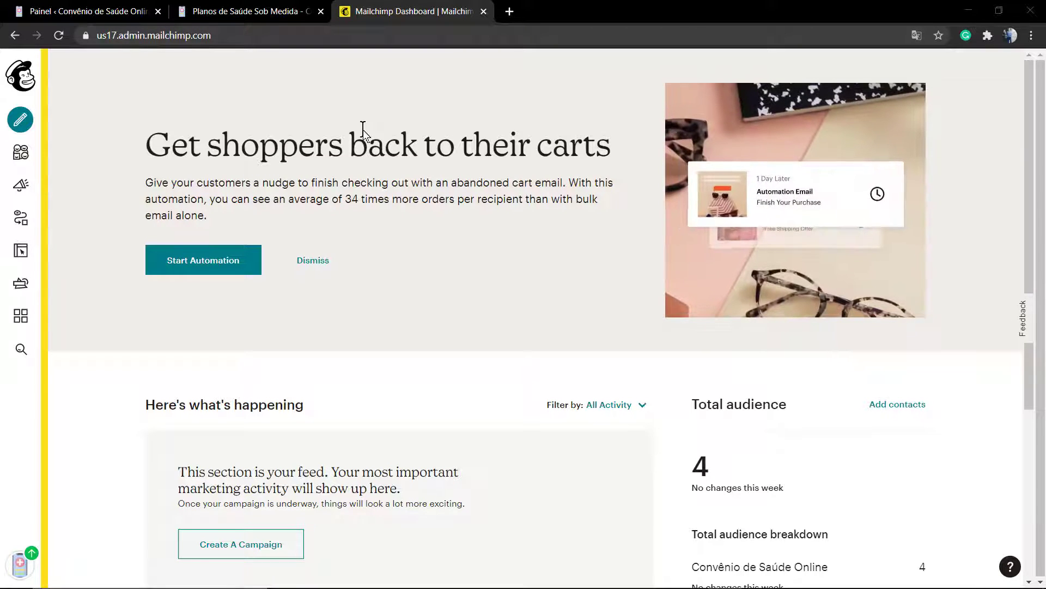
# Step: Switch to the 'Planos de Saúde Sob Medida' site tab and open its Blog page
pyautogui.click(262, 11)
pyautogui.click(793, 102)
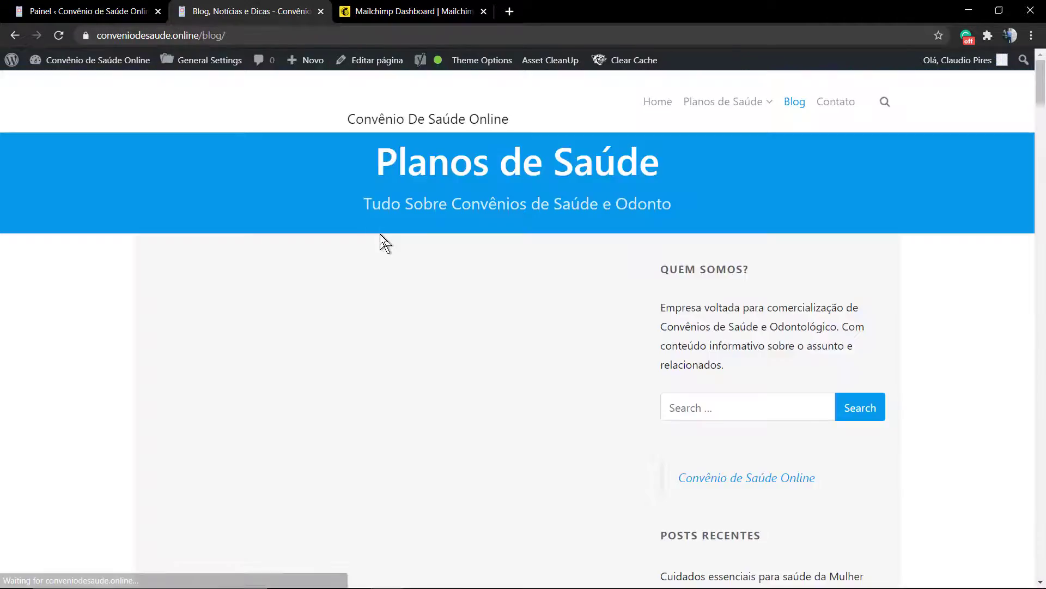
# Step: Review the blog's sidebar NEWSLETTER signup form, then return to the Mailchimp Dashboard tab
pyautogui.scroll(-5, 649, 236)
pyautogui.scroll(-20, 639, 254)
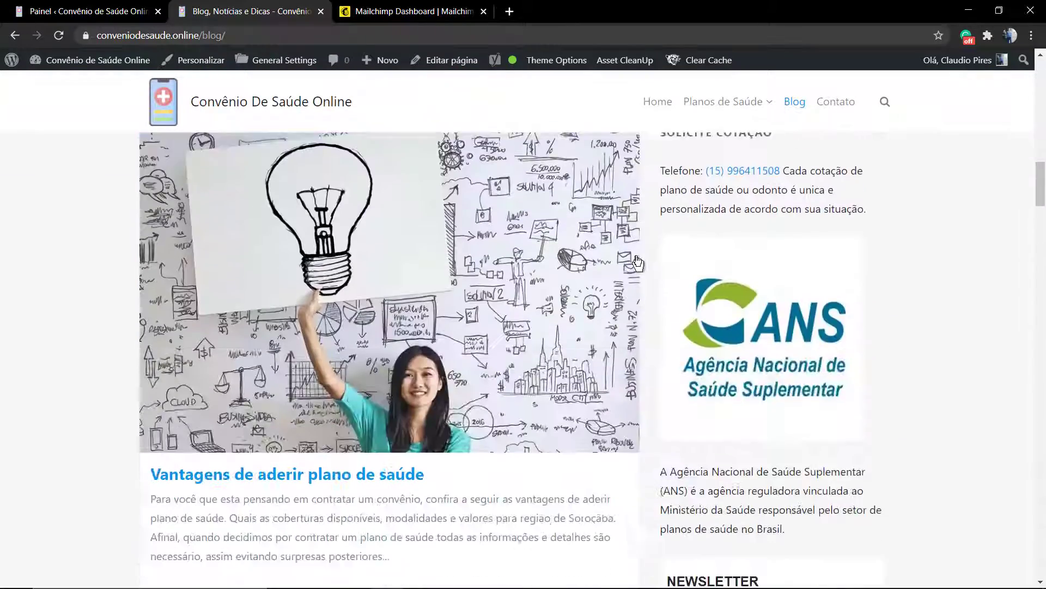
pyautogui.scroll(2, 625, 264)
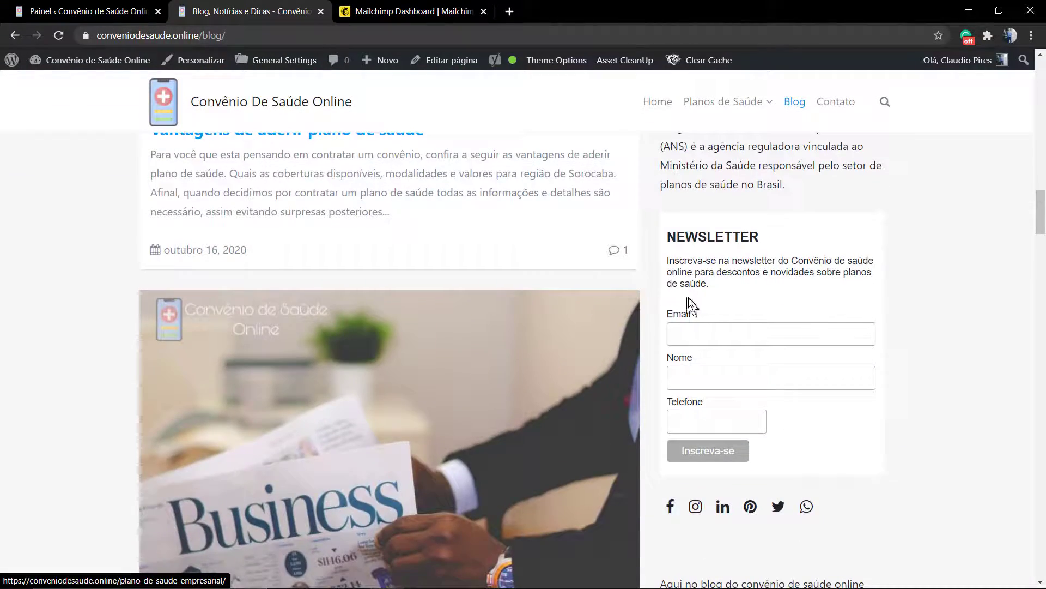
pyautogui.doubleClick(667, 238)
pyautogui.click(666, 240)
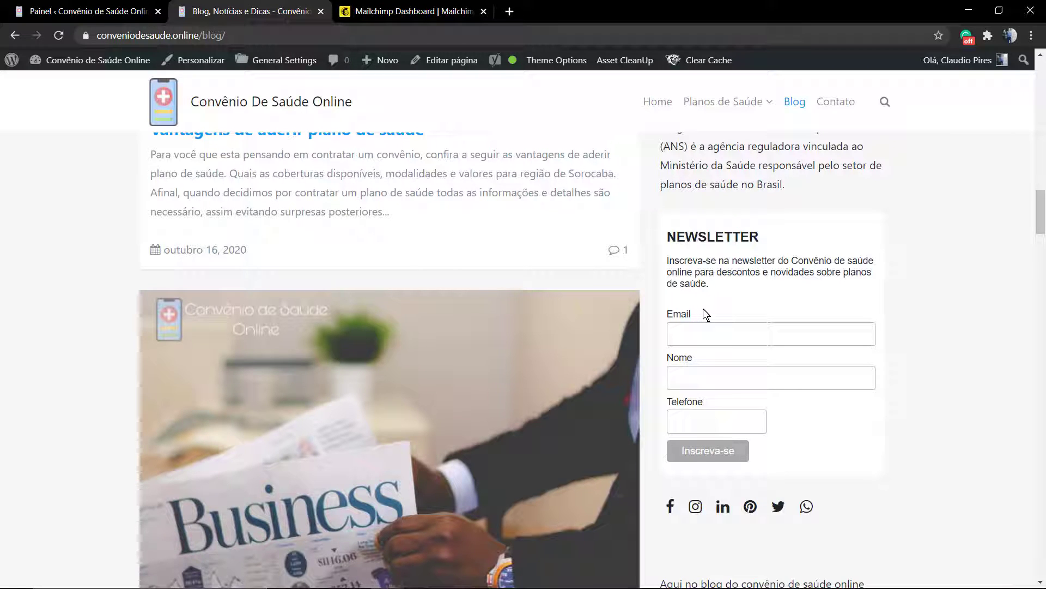
pyautogui.scroll(15, 568, 276)
pyautogui.scroll(-12, 582, 280)
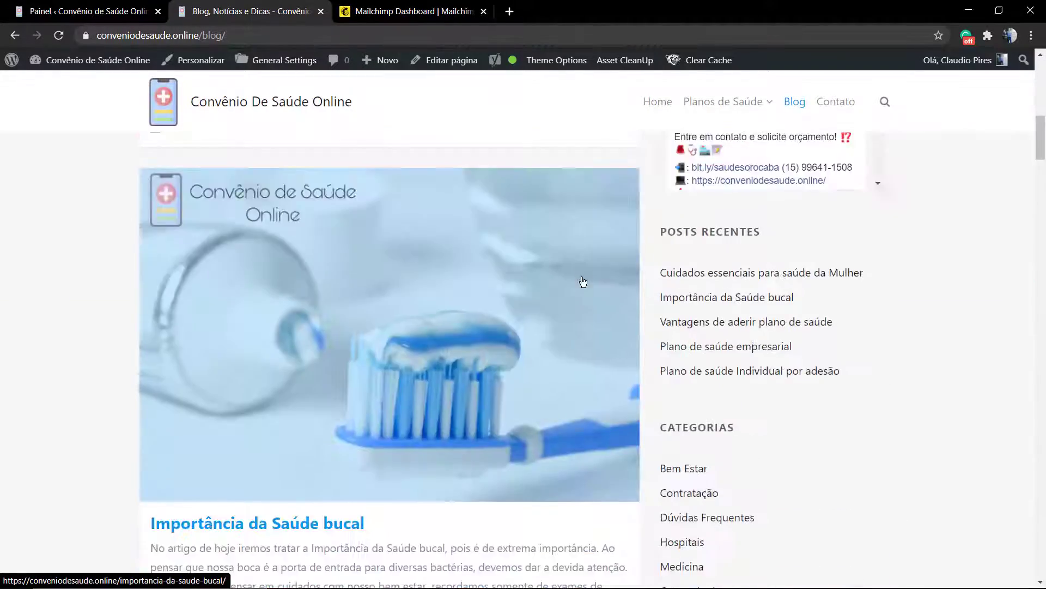
pyautogui.scroll(-6, 604, 281)
pyautogui.scroll(3, 604, 280)
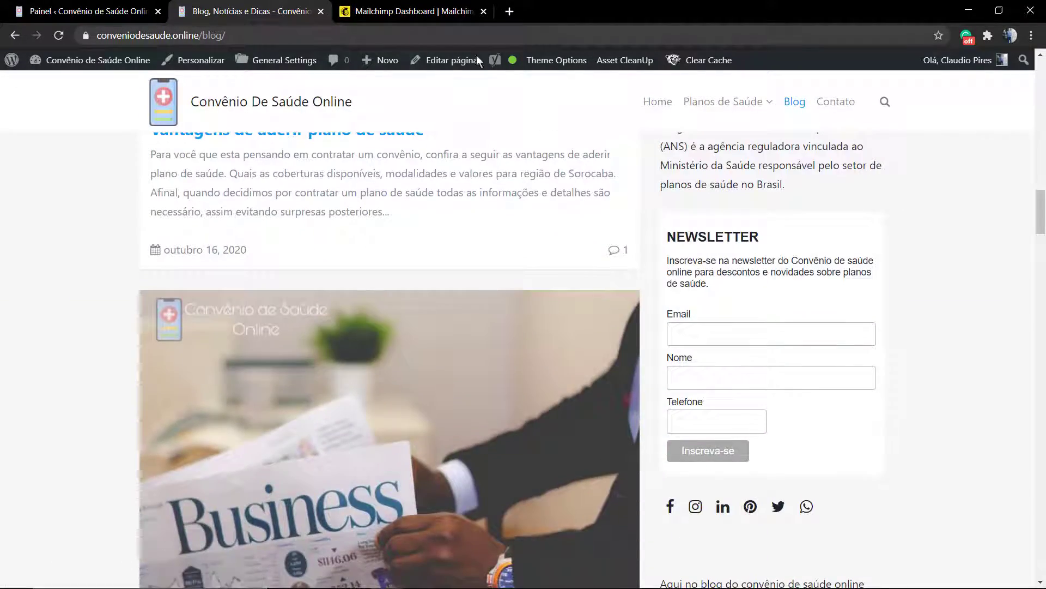
pyautogui.click(440, 7)
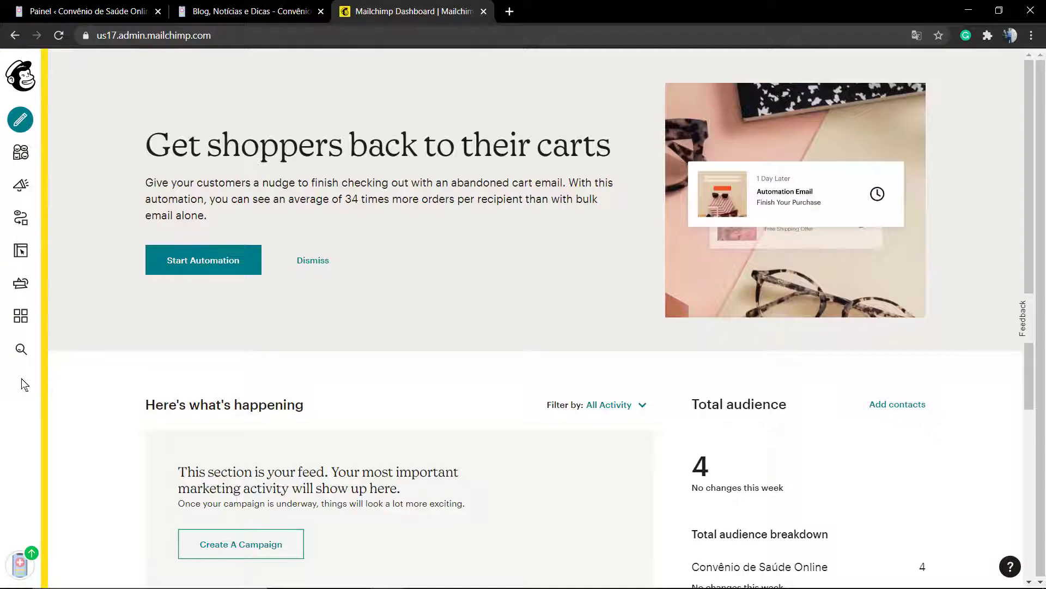
# Step: Adjust the browser zoom and open Mailchimp's Campaigns page, showing no campaigns and 4 contacts
pyautogui.hotkey('ctrl', '+')
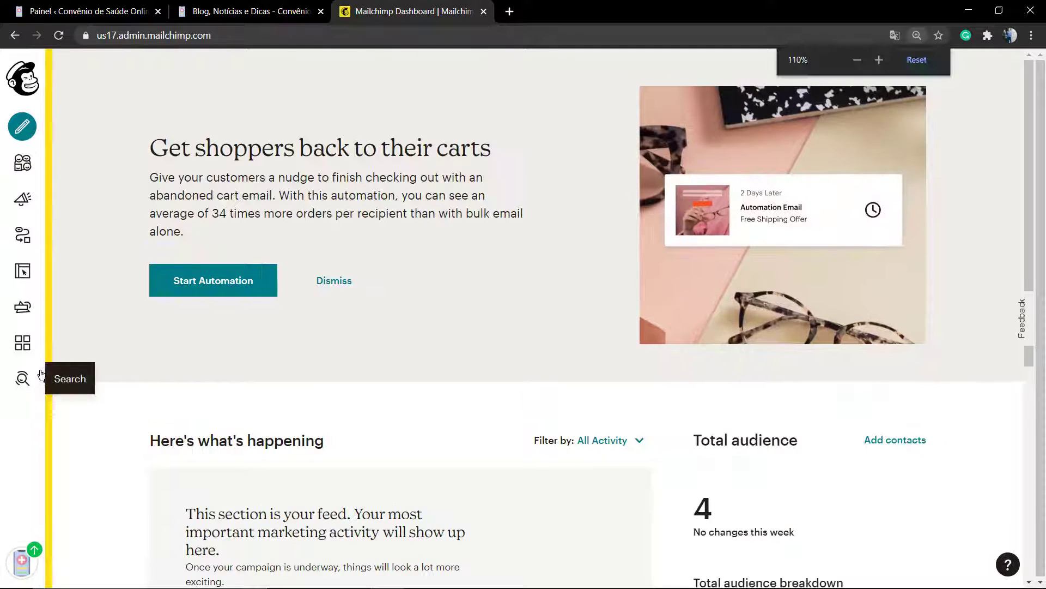
pyautogui.hotkey('ctrl', '-')
pyautogui.hotkey('ctrl', '-')
pyautogui.hotkey('ctrl', '-')
pyautogui.hotkey('ctrl', '+')
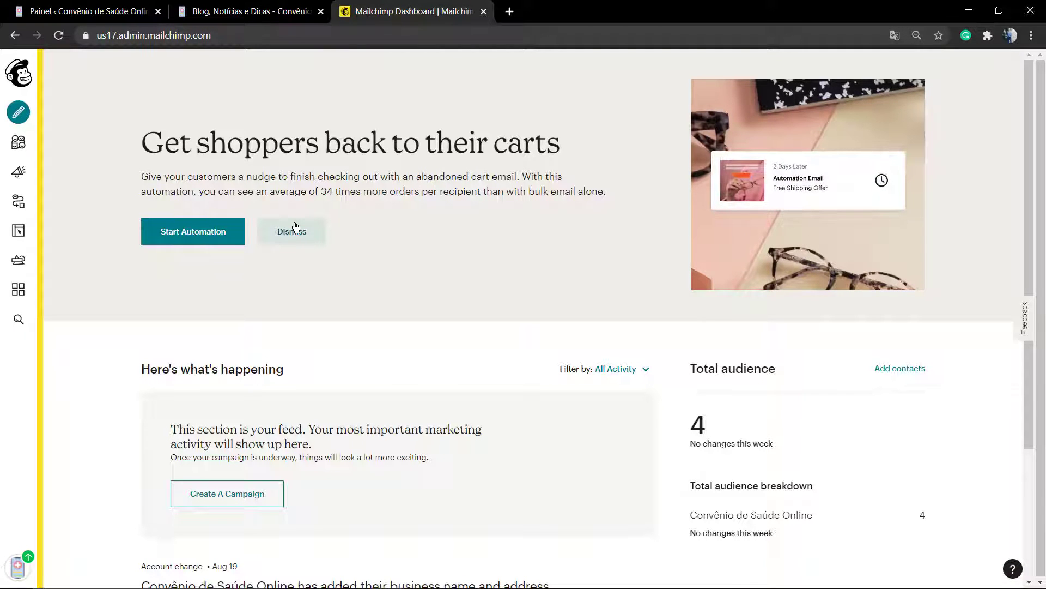
pyautogui.click(21, 174)
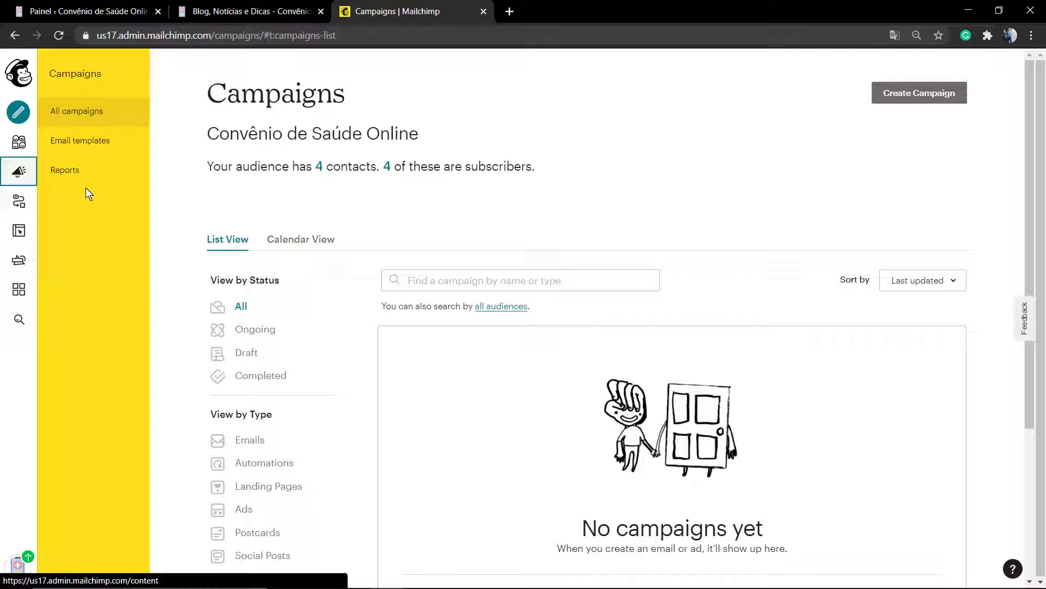
# Step: Go to the audience's Signup forms page and scroll down to the Embedded forms option
pyautogui.click(19, 141)
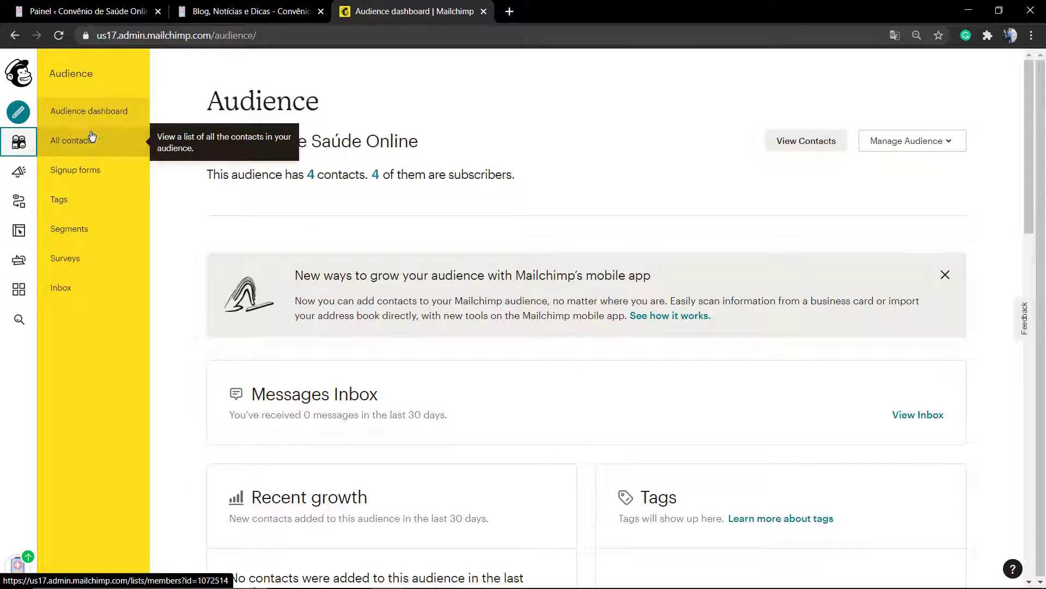
pyautogui.click(71, 183)
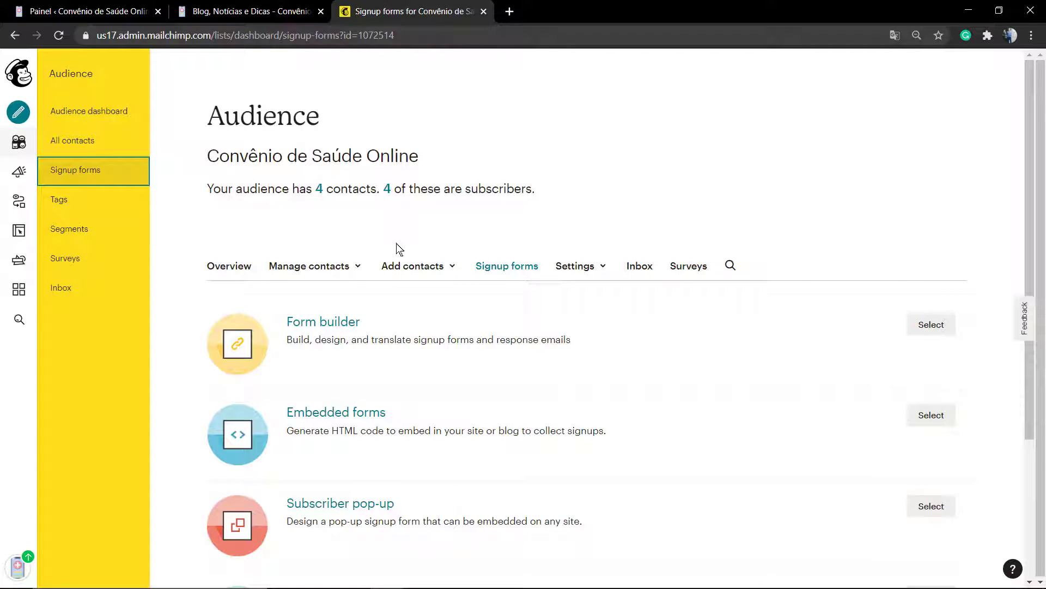
pyautogui.scroll(-2, 382, 223)
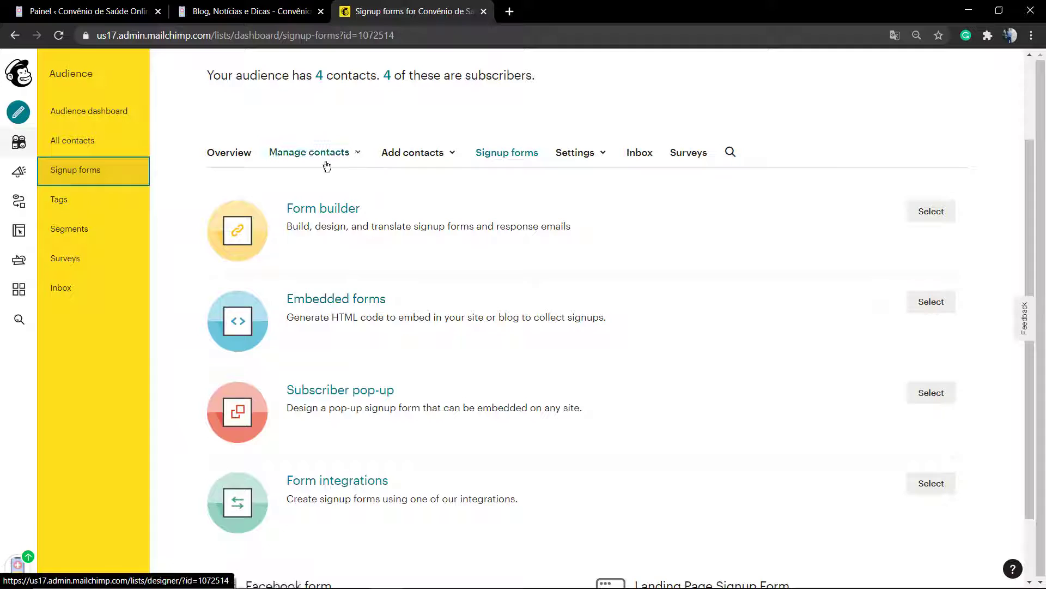
pyautogui.click(493, 154)
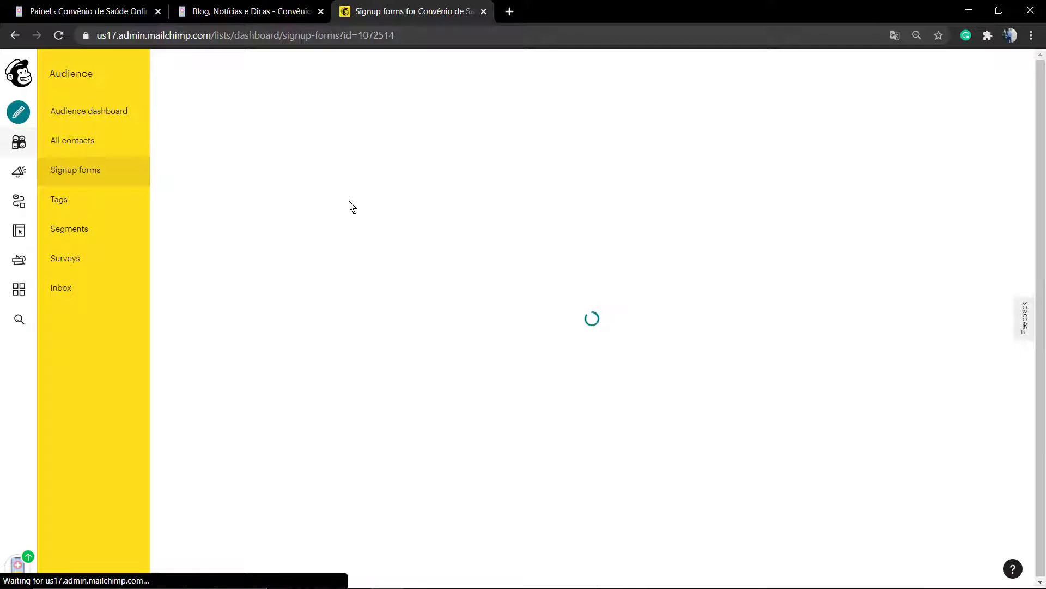
pyautogui.scroll(-3, 327, 227)
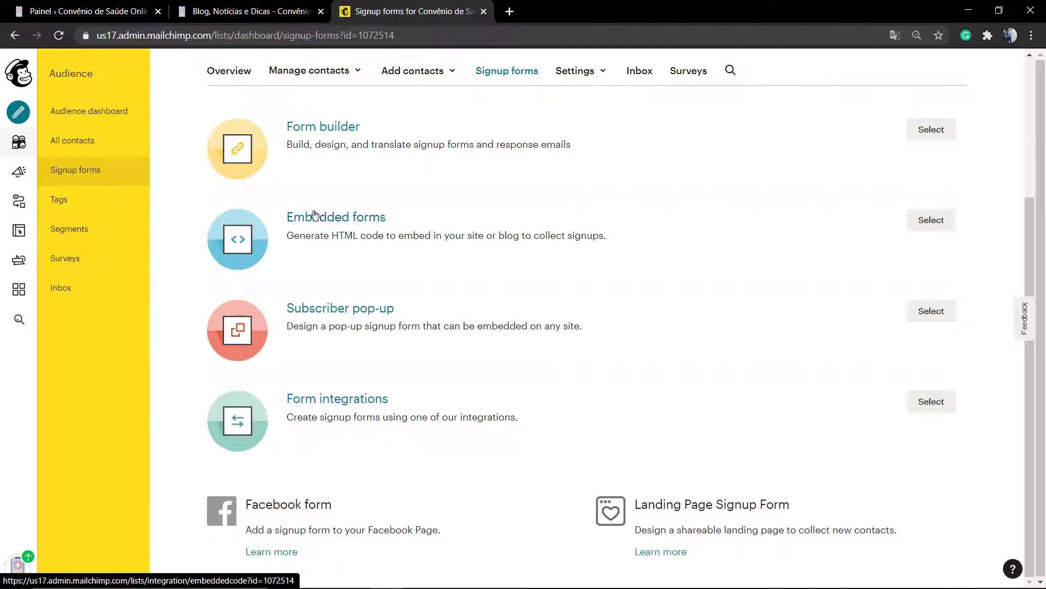
# Step: Open Embedded forms and review the Classic form with Nome, Sobrenome and Telefone fields
pyautogui.click(345, 218)
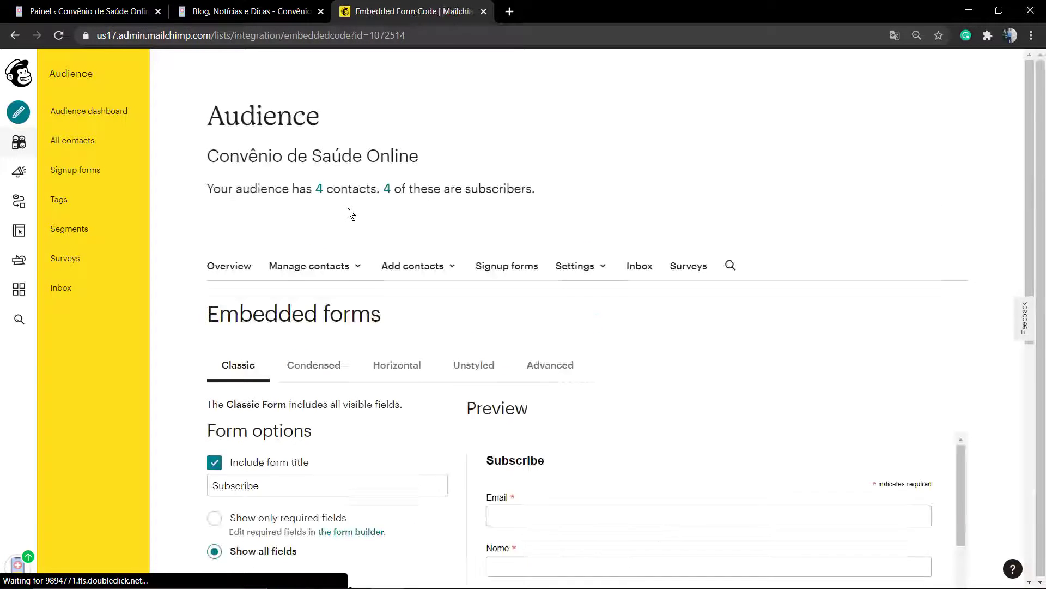
pyautogui.scroll(-2, 435, 260)
pyautogui.scroll(-2, 556, 394)
pyautogui.scroll(-2, 555, 394)
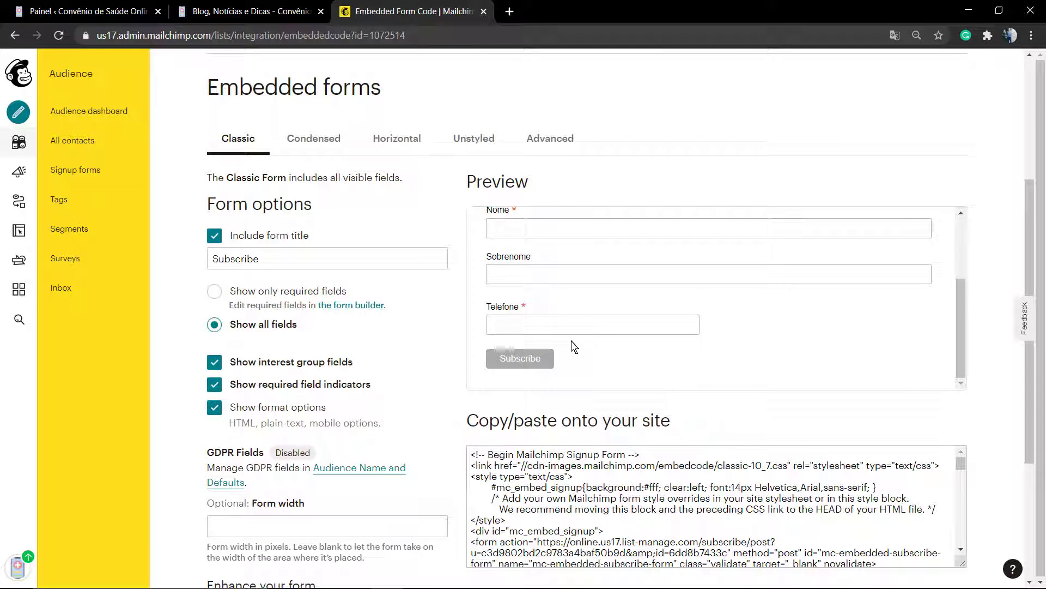
pyautogui.scroll(2, 299, 260)
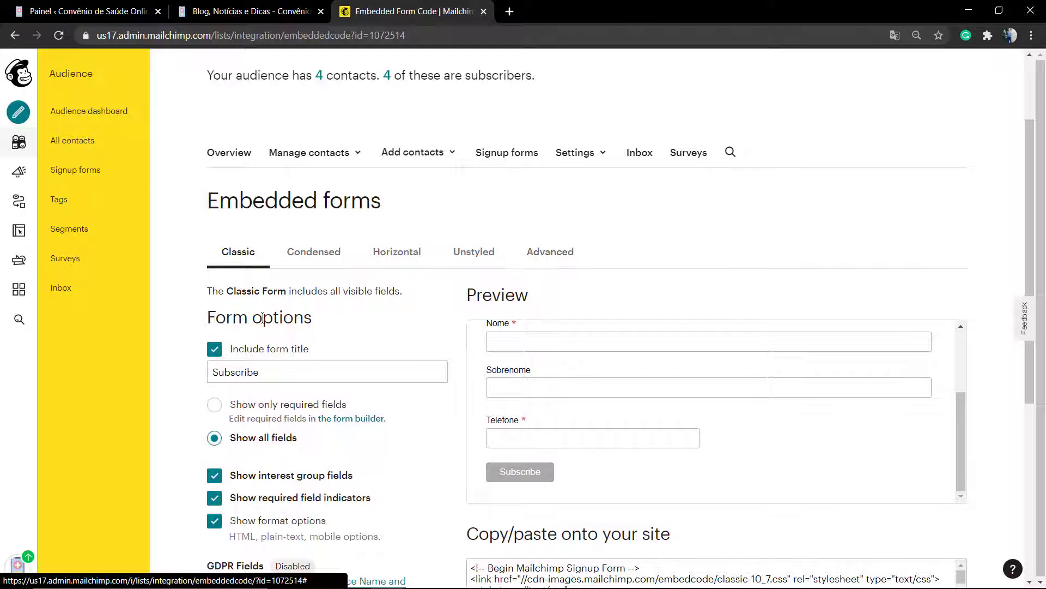
pyautogui.scroll(-2, 316, 281)
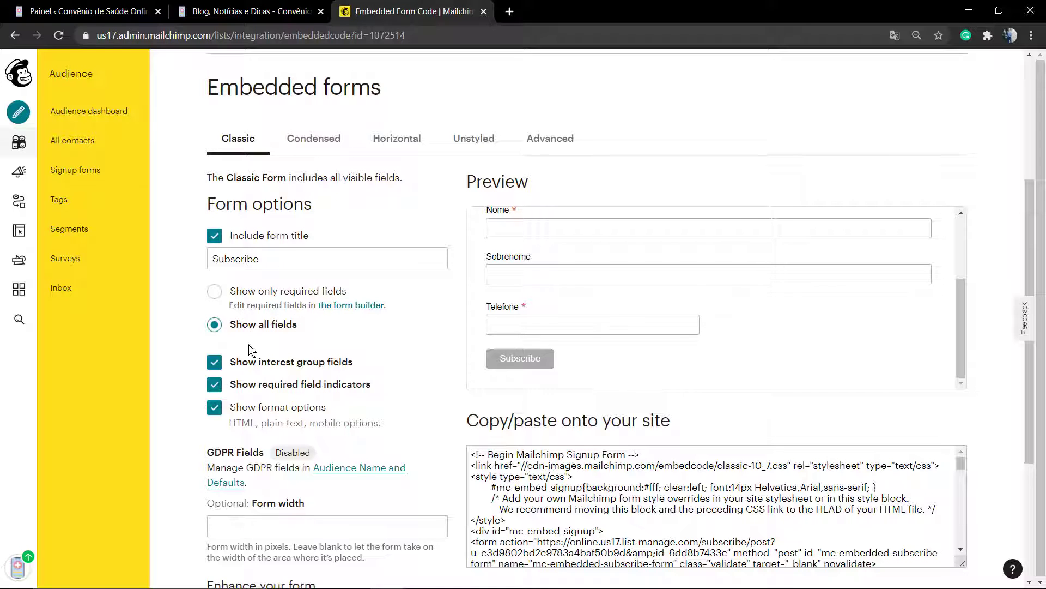
pyautogui.scroll(-2, 246, 390)
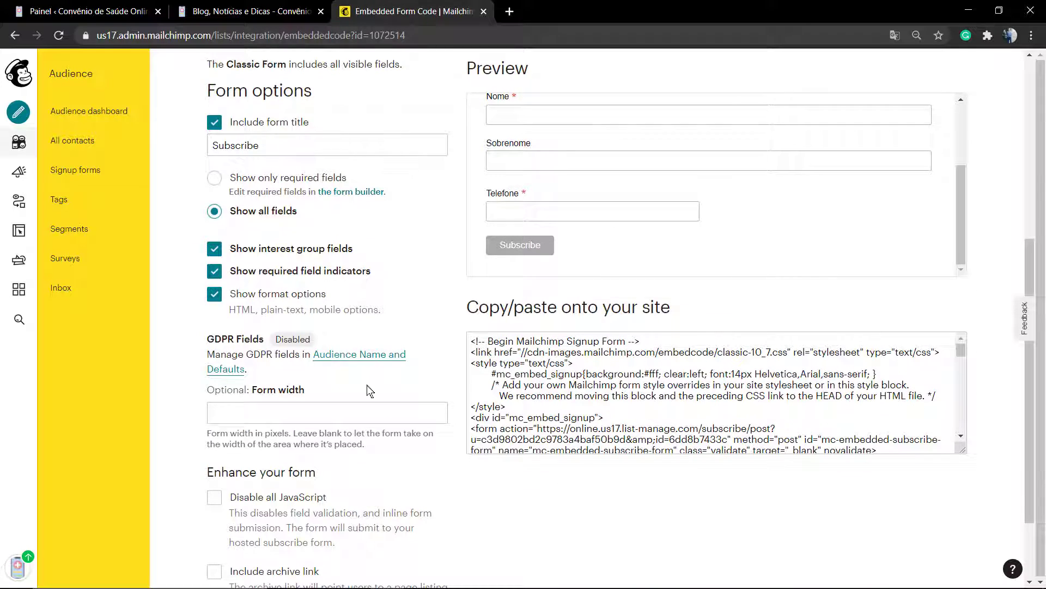
pyautogui.scroll(-2, 369, 391)
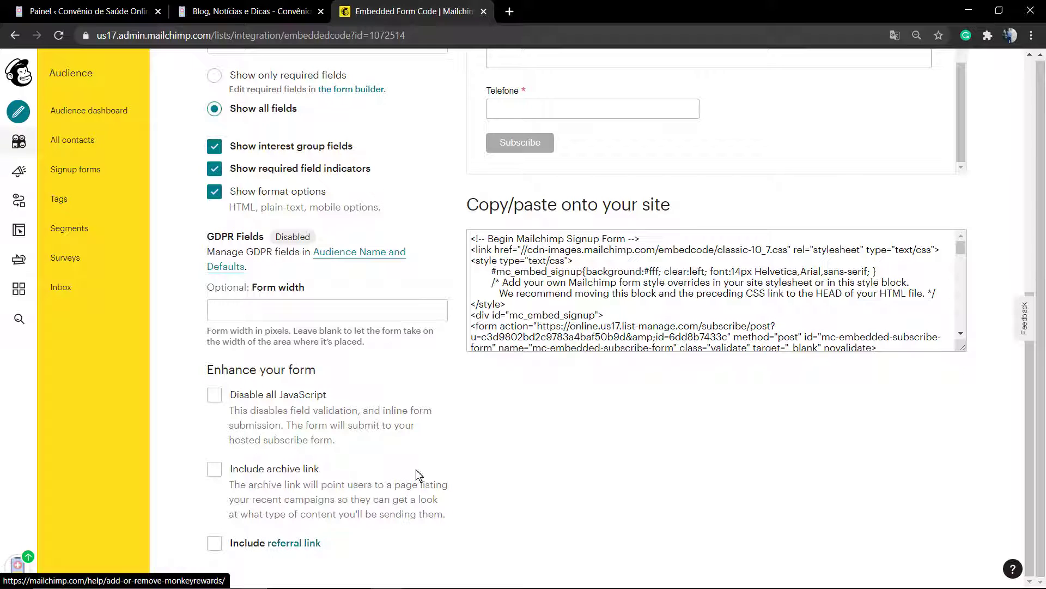
# Step: Select all of the Classic form's embed code in the Copy/paste code box
pyautogui.scroll(-5, 529, 309)
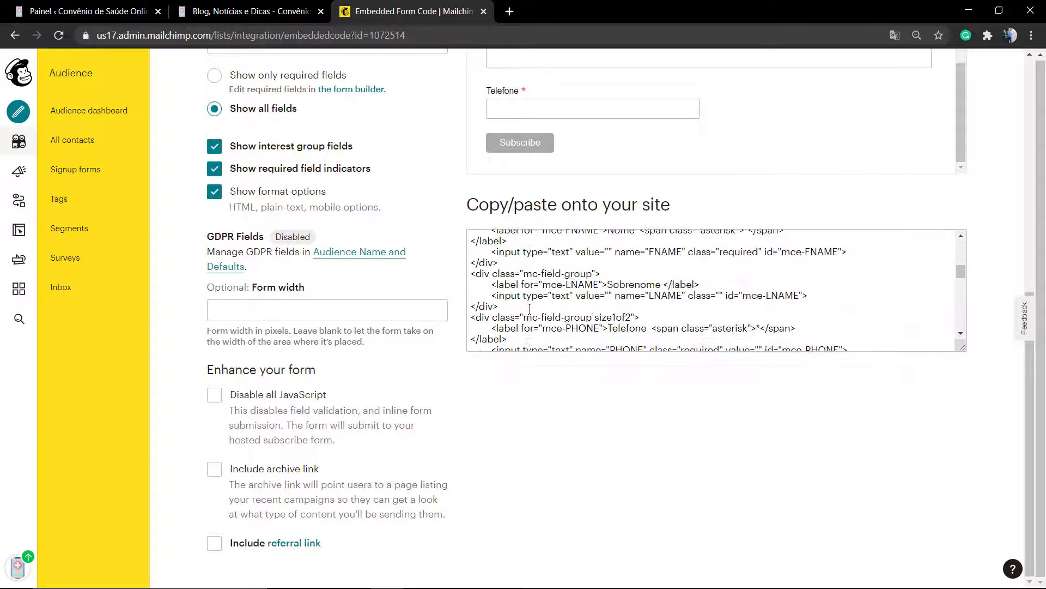
pyautogui.scroll(-15, 529, 309)
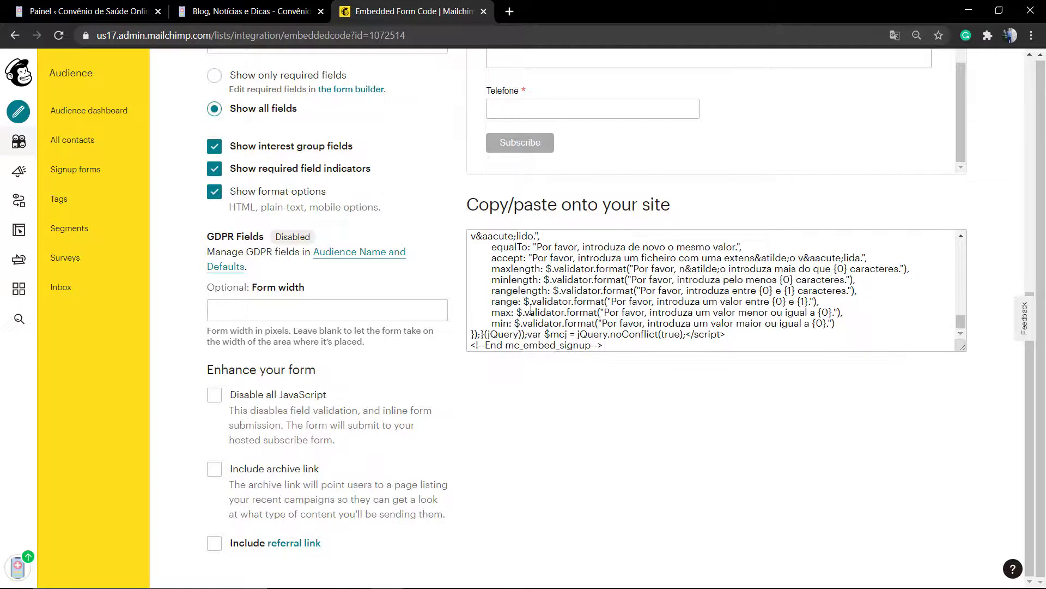
pyautogui.scroll(20, 530, 309)
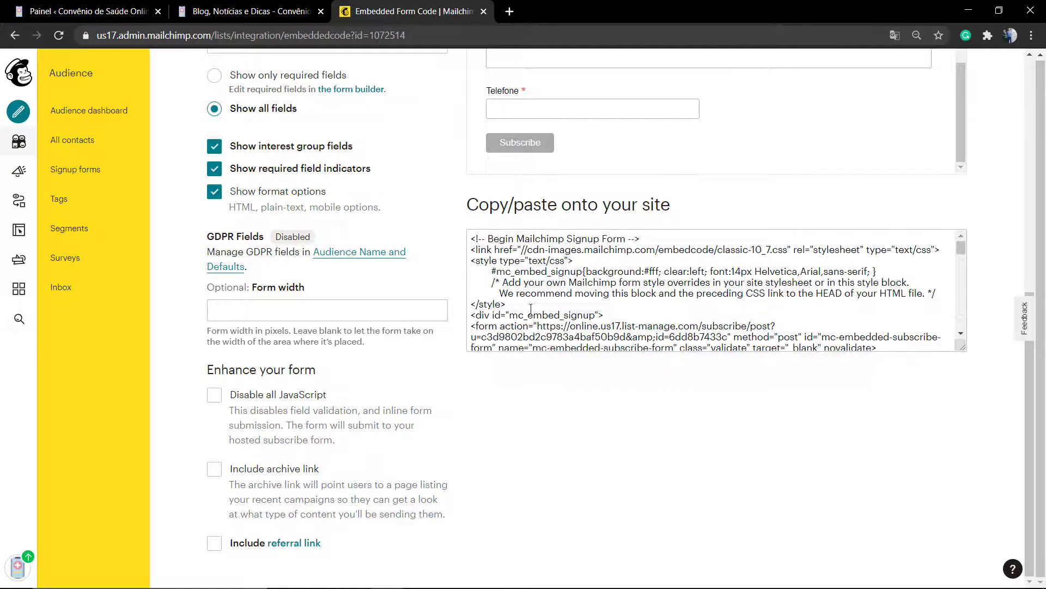
pyautogui.click(543, 272)
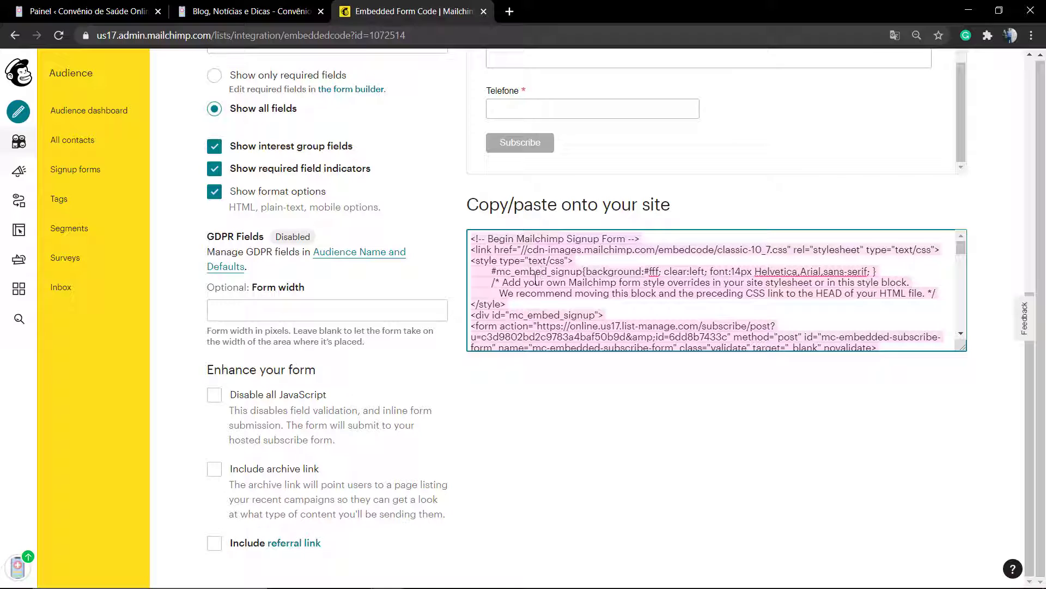
pyautogui.scroll(4, 535, 280)
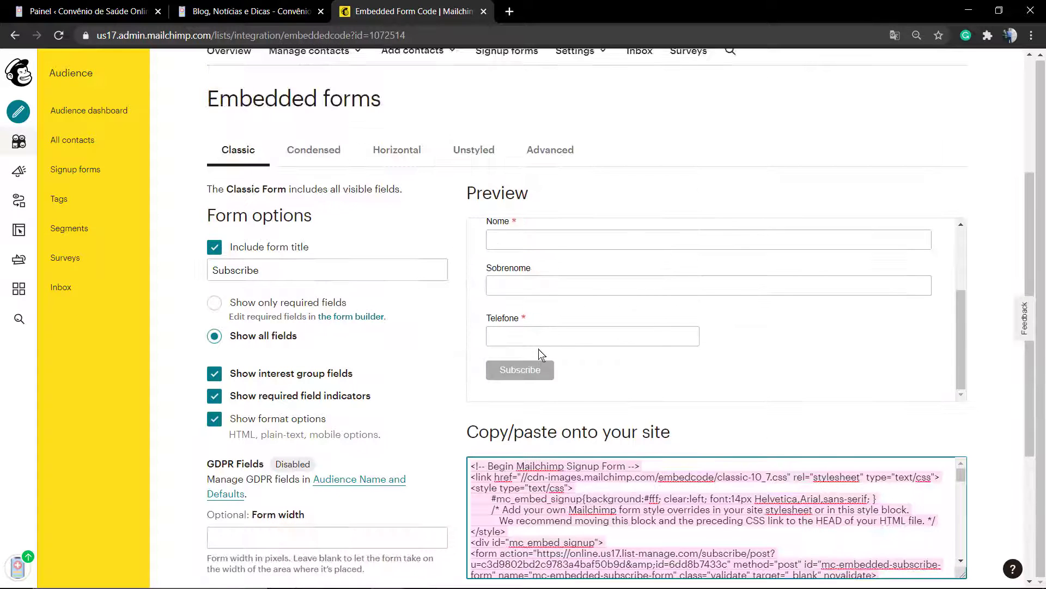
# Step: Bring up the WordPress admin and open Aparência > Widgets to see available and Sidebar widgets
pyautogui.click(245, 11)
pyautogui.click(82, 11)
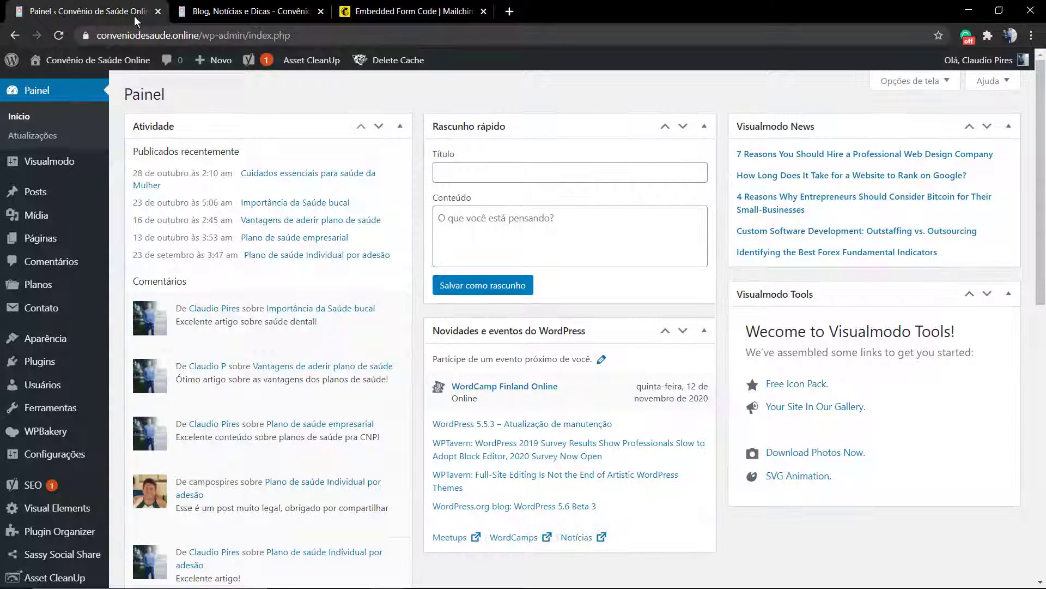
pyautogui.moveTo(55, 338)
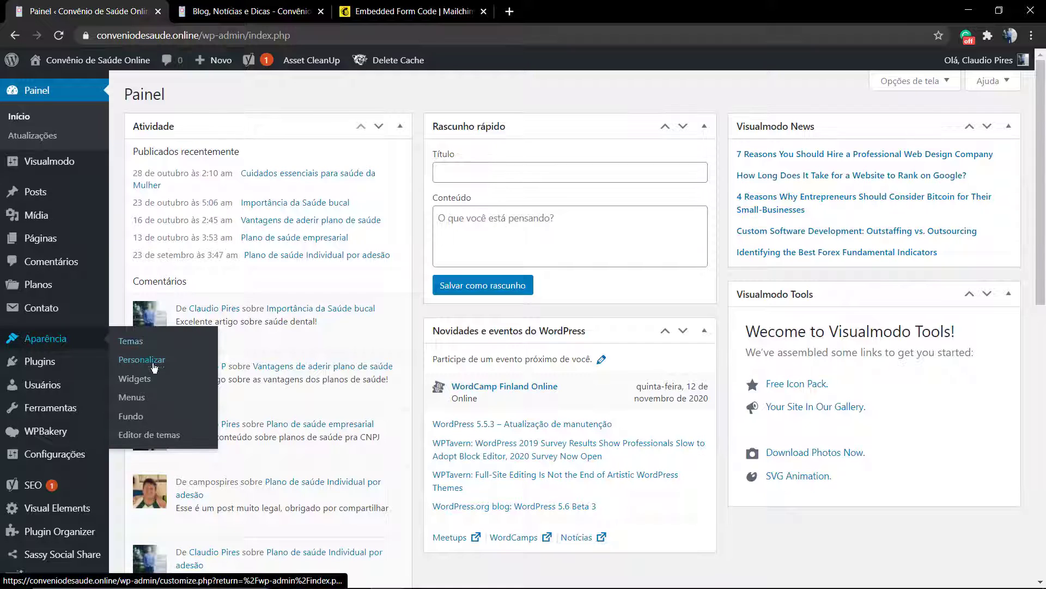
pyautogui.click(143, 383)
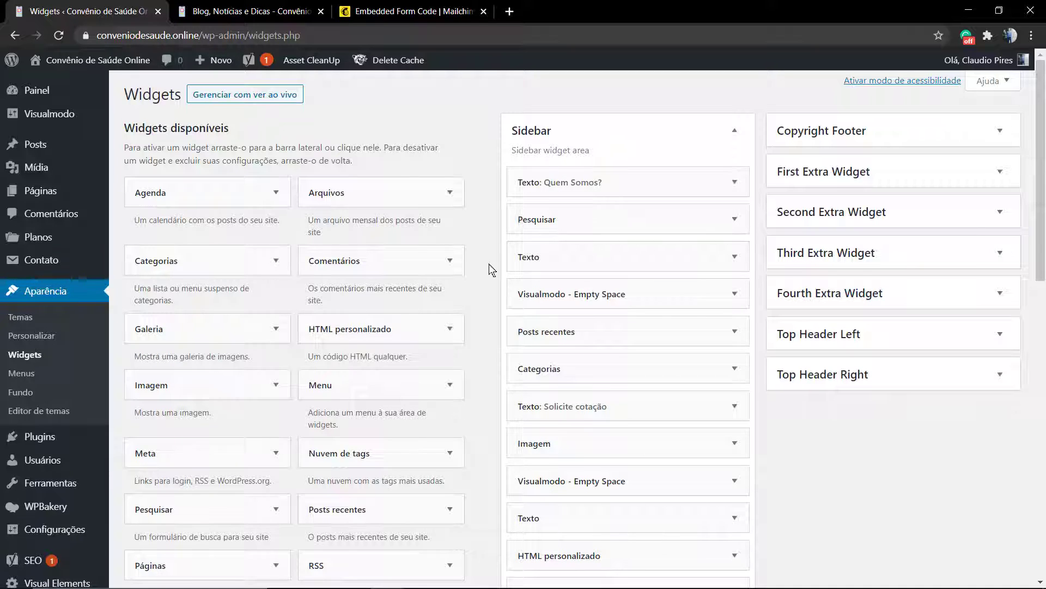
pyautogui.scroll(-2, 489, 264)
pyautogui.scroll(-2, 483, 274)
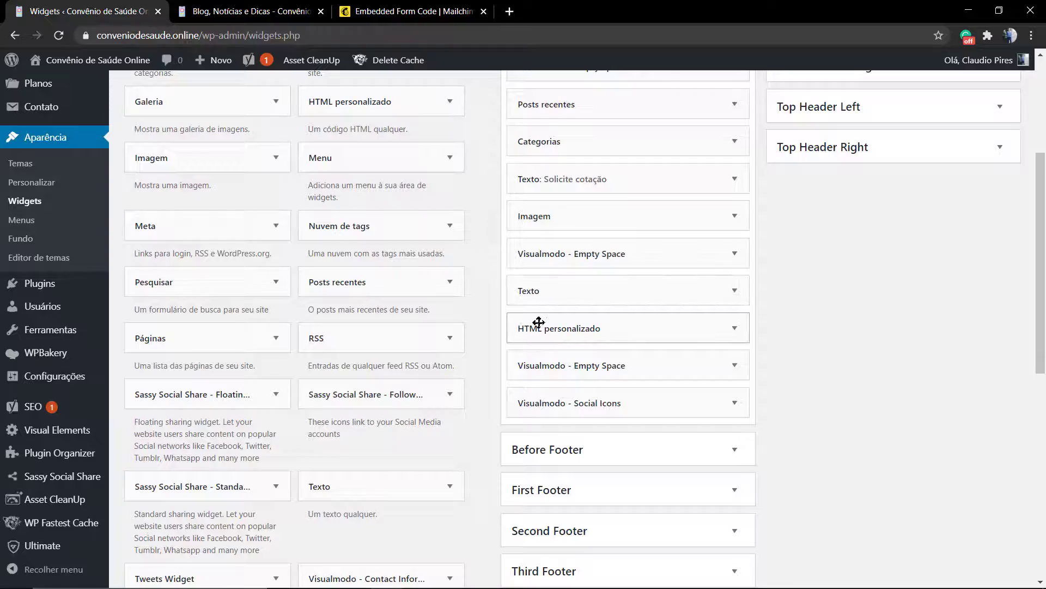
pyautogui.scroll(-6, 304, 299)
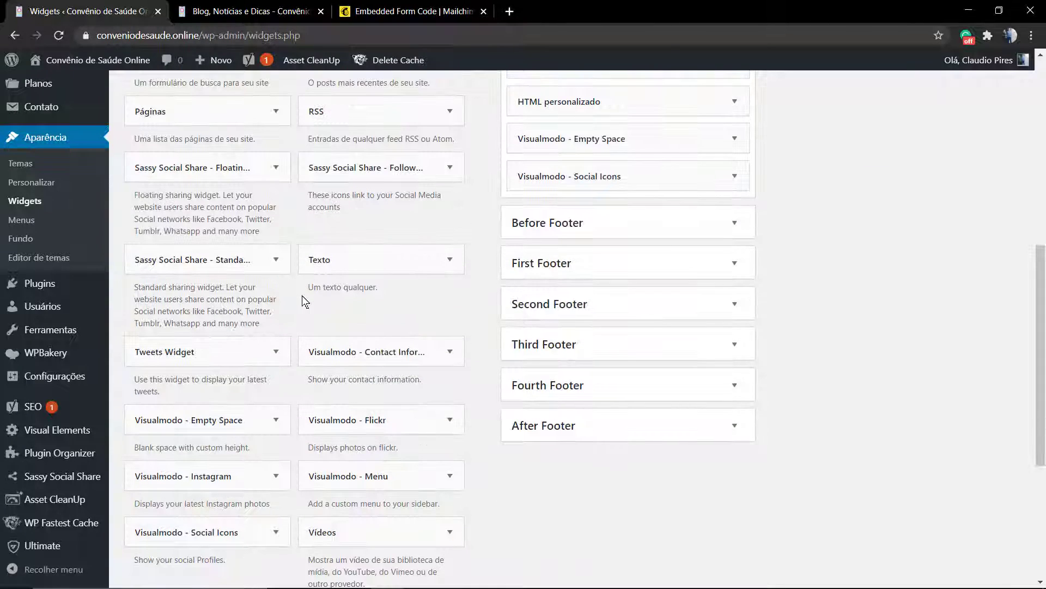
pyautogui.scroll(-2, 300, 299)
pyautogui.scroll(4, 276, 303)
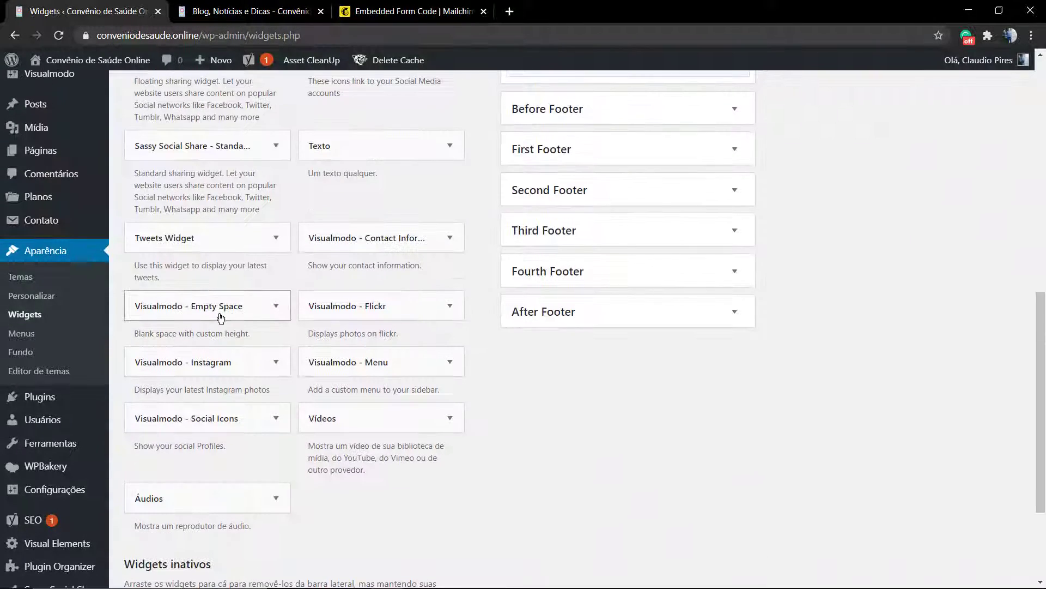
pyautogui.scroll(2, 209, 326)
pyautogui.scroll(4, 233, 327)
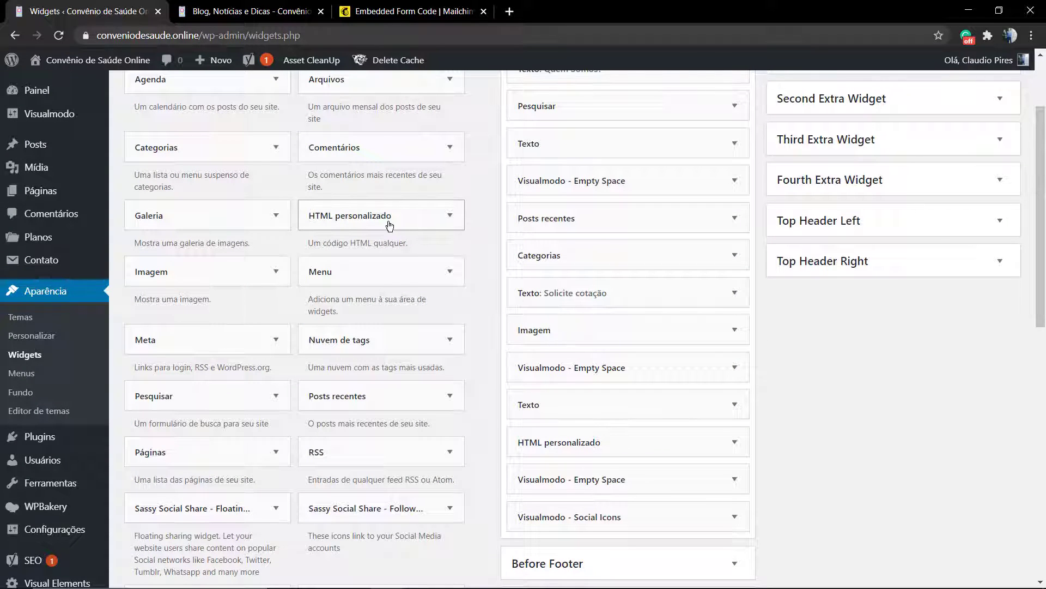
pyautogui.moveTo(390, 225); pyautogui.dragTo(653, 444)
pyautogui.scroll(-2, 621, 352)
pyautogui.scroll(-2, 622, 417)
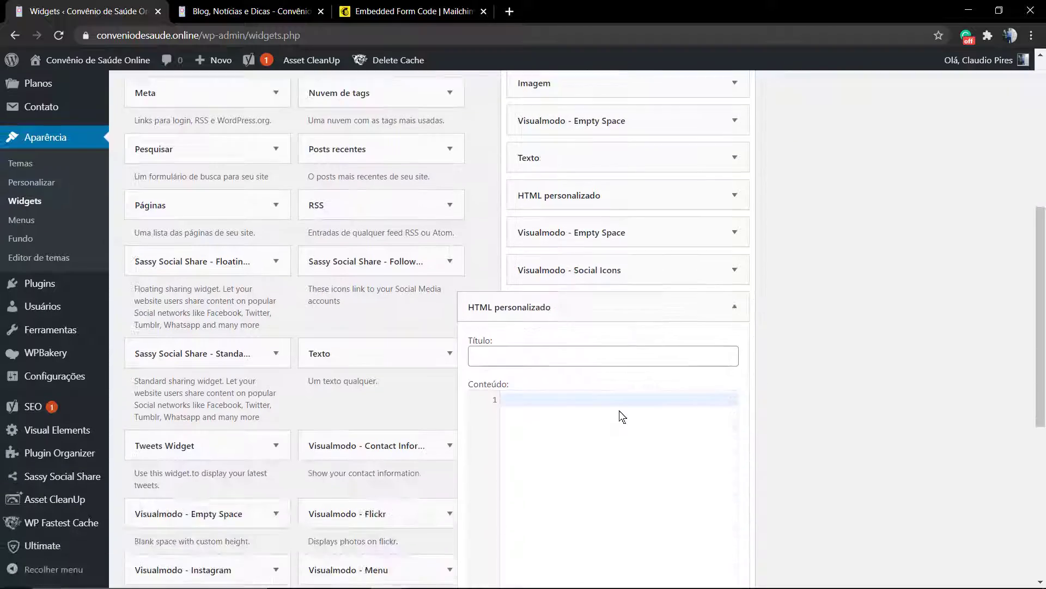
pyautogui.scroll(-2, 623, 417)
pyautogui.hotkey('ctrl', 'v')
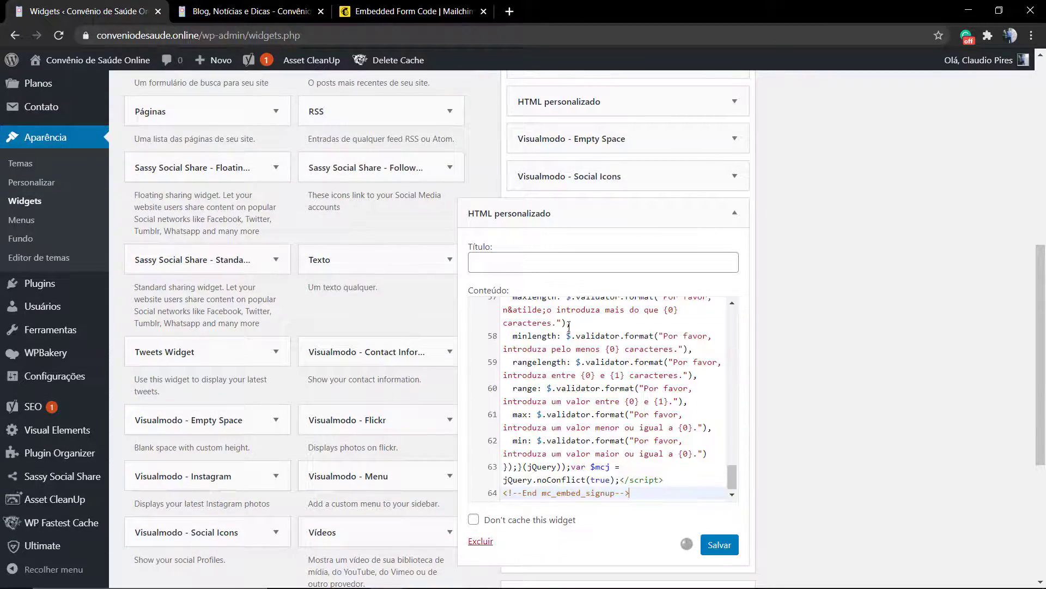
pyautogui.scroll(10, 586, 399)
pyautogui.scroll(-7, 587, 399)
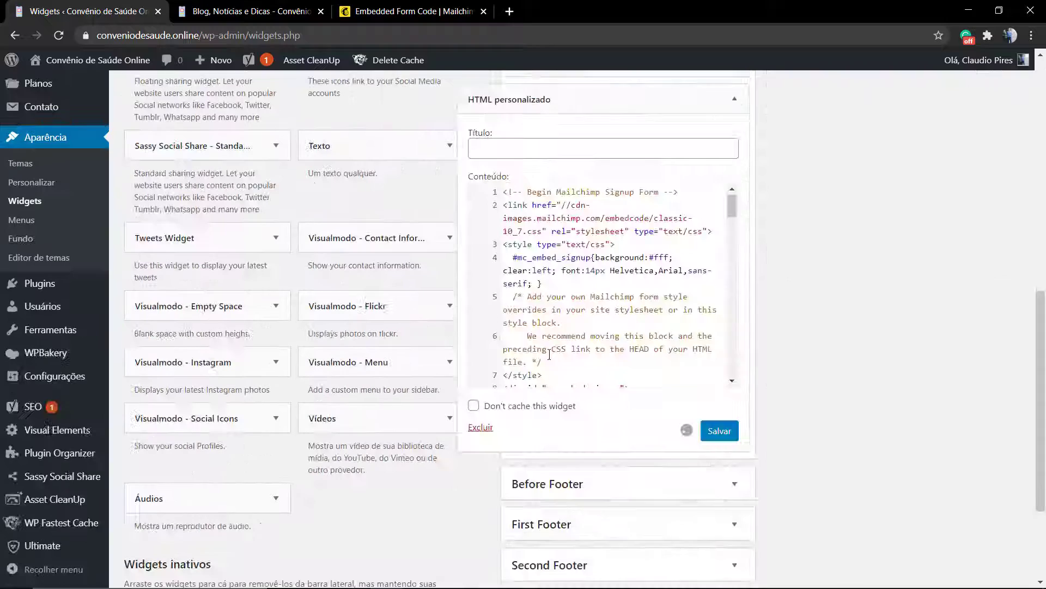
pyautogui.scroll(-3, 563, 313)
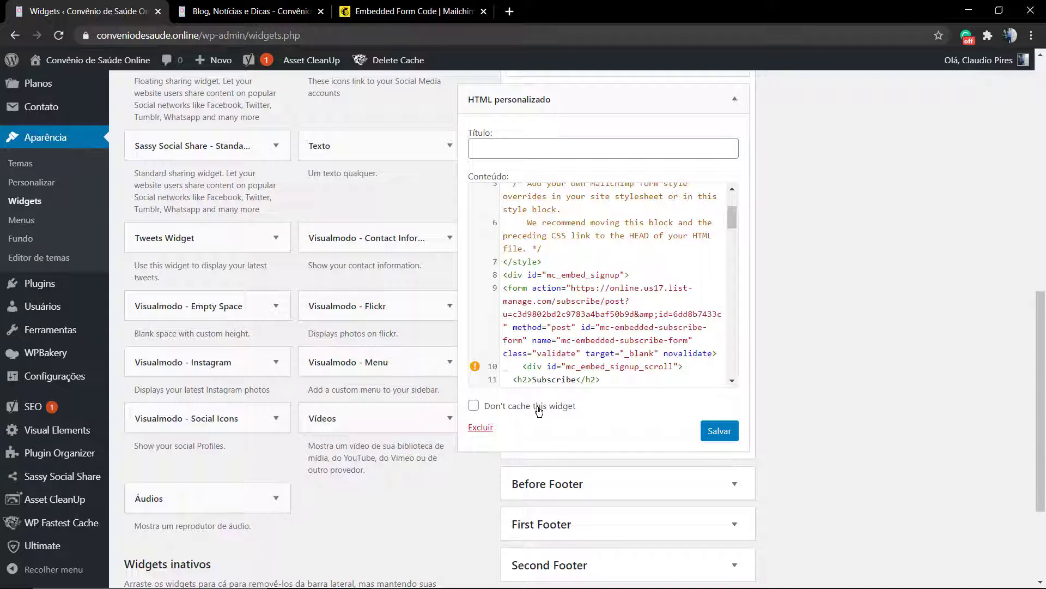
pyautogui.scroll(2, 538, 410)
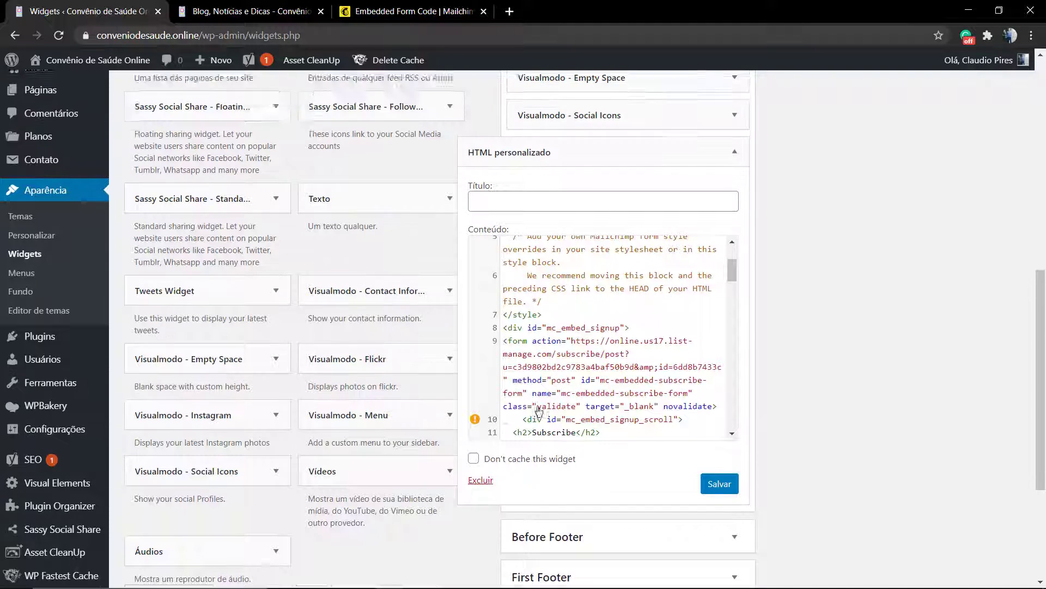
pyautogui.moveTo(532, 215); pyautogui.dragTo(303, 224)
pyautogui.scroll(10, 303, 218)
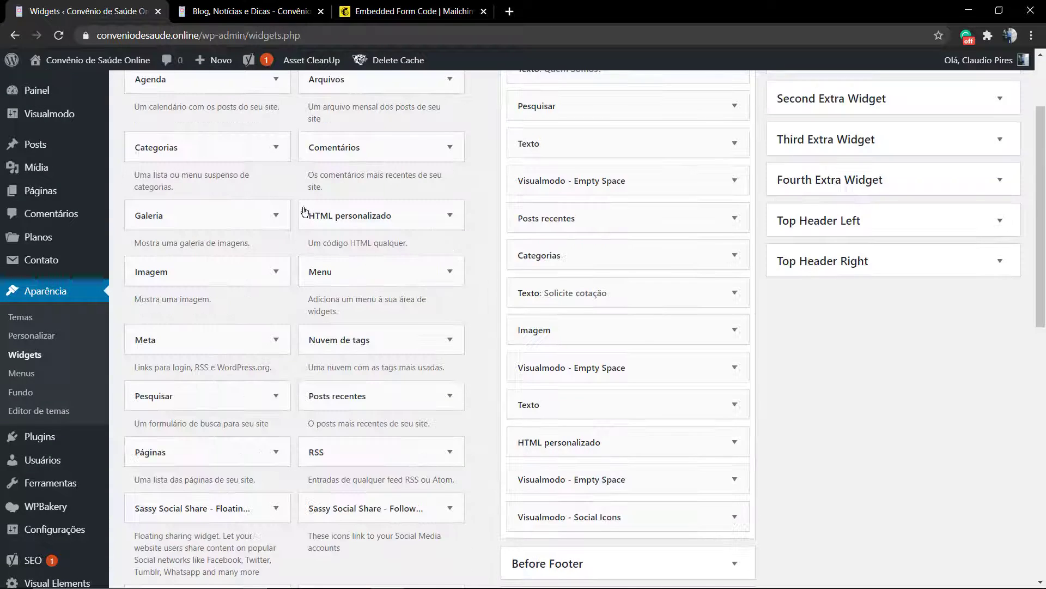
# Step: Check the blog's sidebar form, then start a new post via Posts > Adicionar novo
pyautogui.click(211, 8)
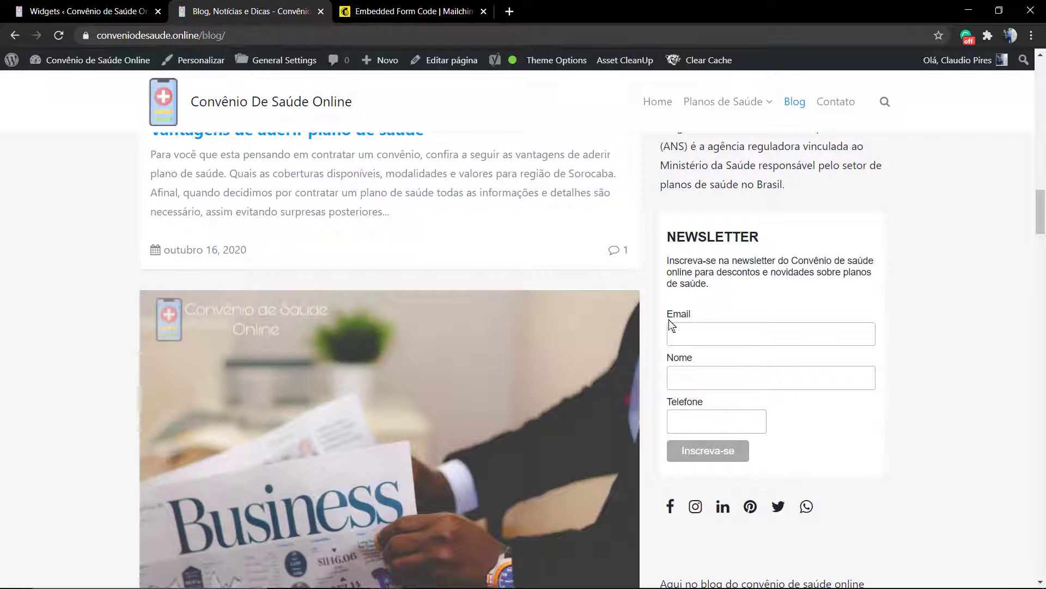
pyautogui.click(87, 11)
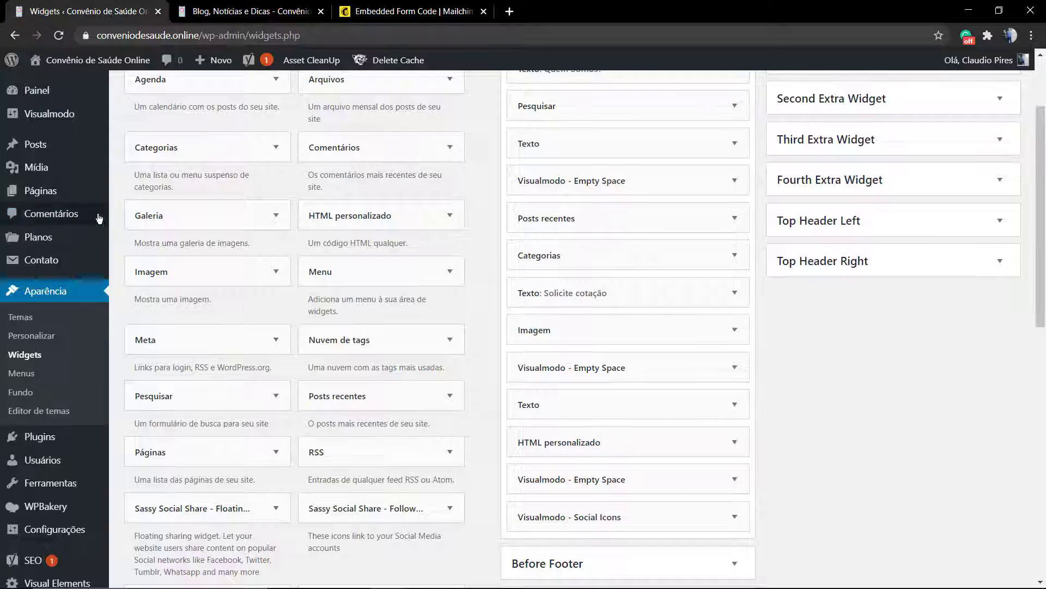
pyautogui.moveTo(46, 160)
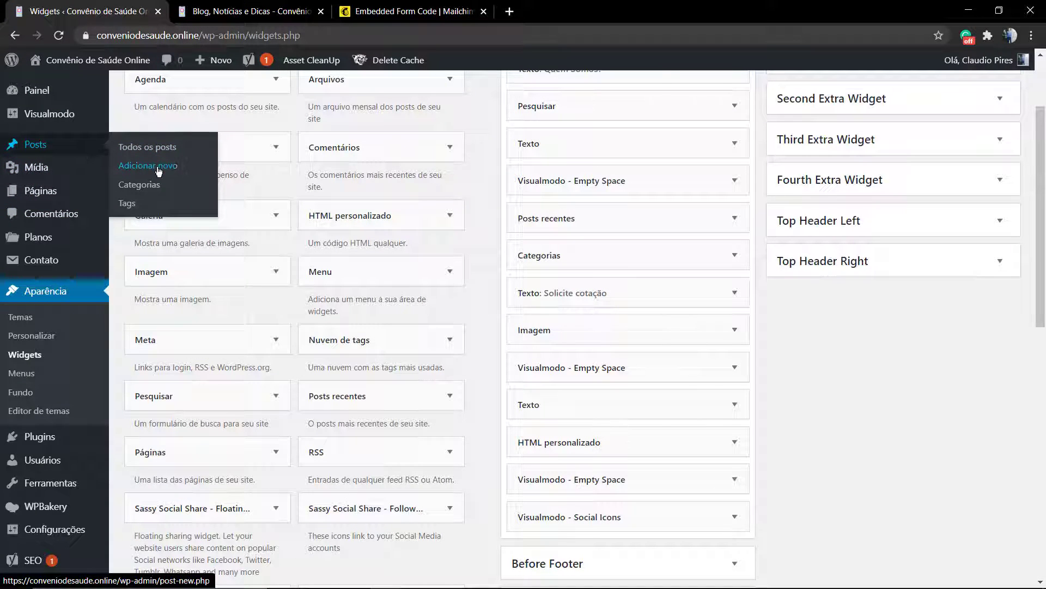
pyautogui.click(159, 170)
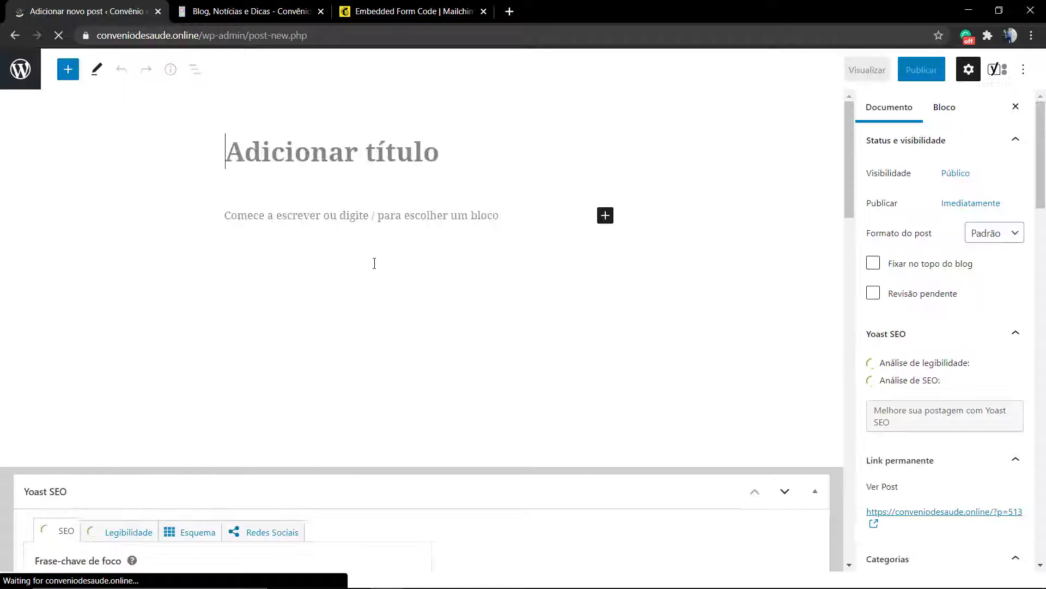
# Step: Insert an HTML personalizado block in the post and paste the Mailchimp signup code
pyautogui.click(366, 216)
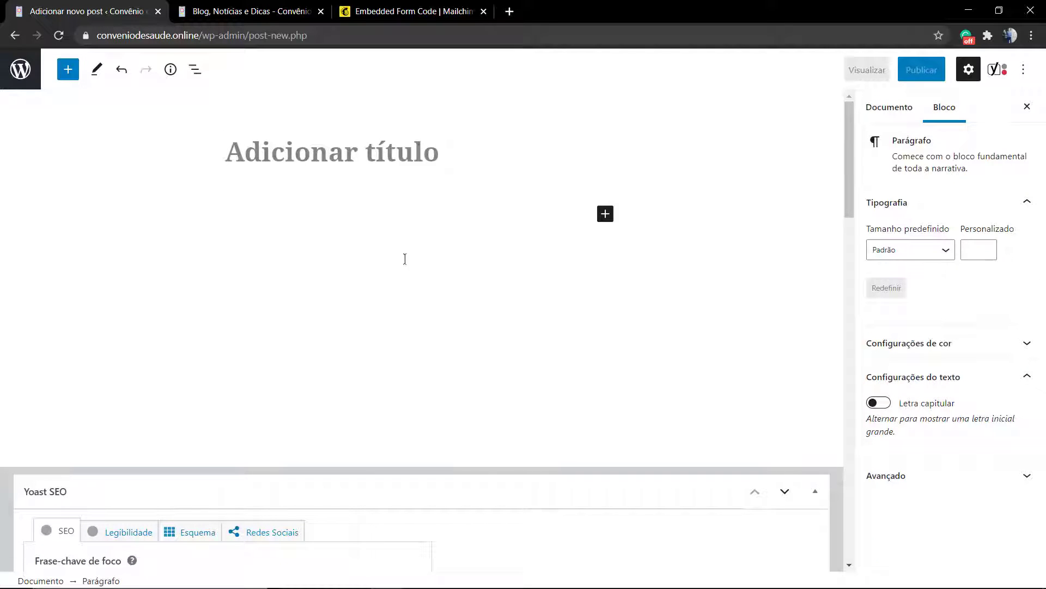
pyautogui.click(604, 217)
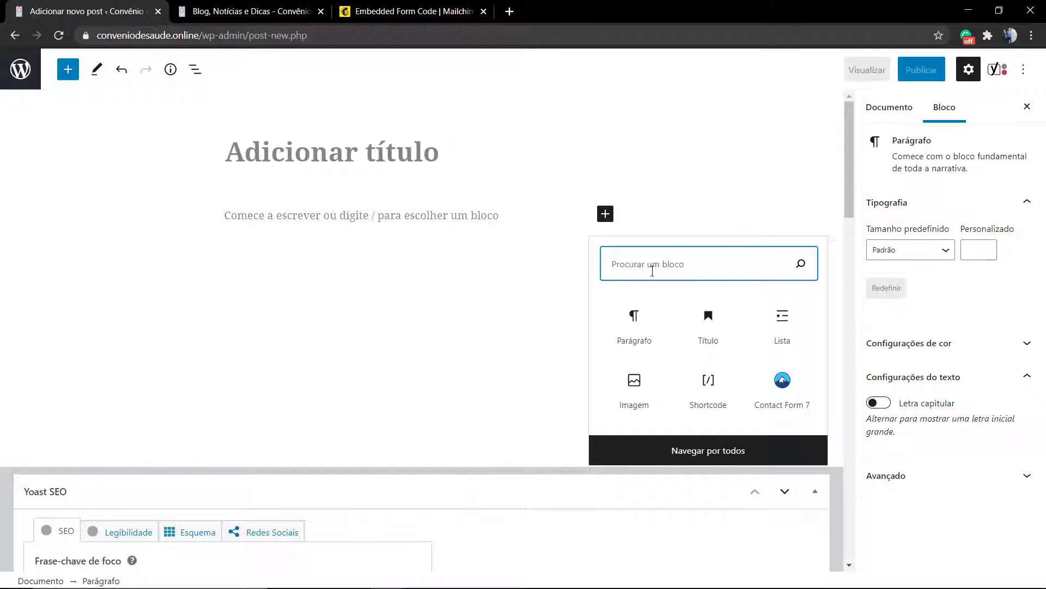
pyautogui.write('html')
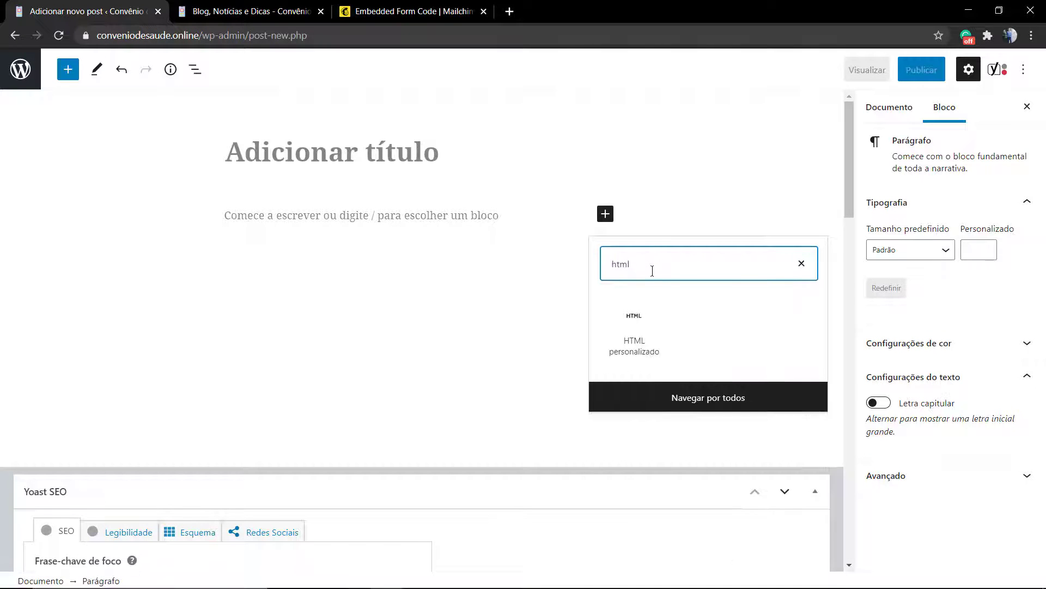
pyautogui.click(623, 330)
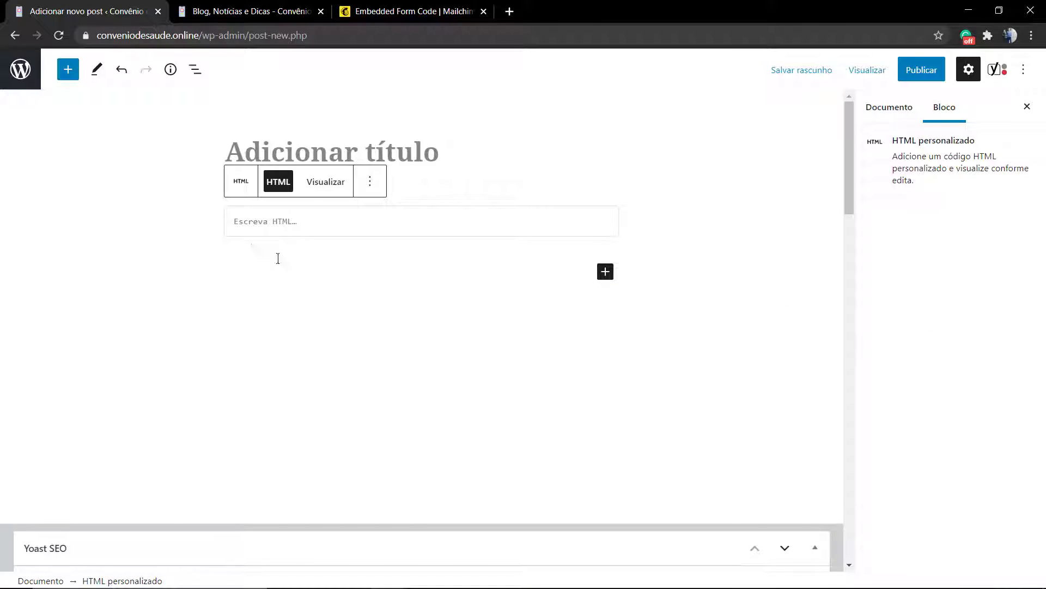
pyautogui.hotkey('ctrl', 'v')
# Step: Preview the post in a new tab to see the embedded Subscribe form
pyautogui.click(134, 258)
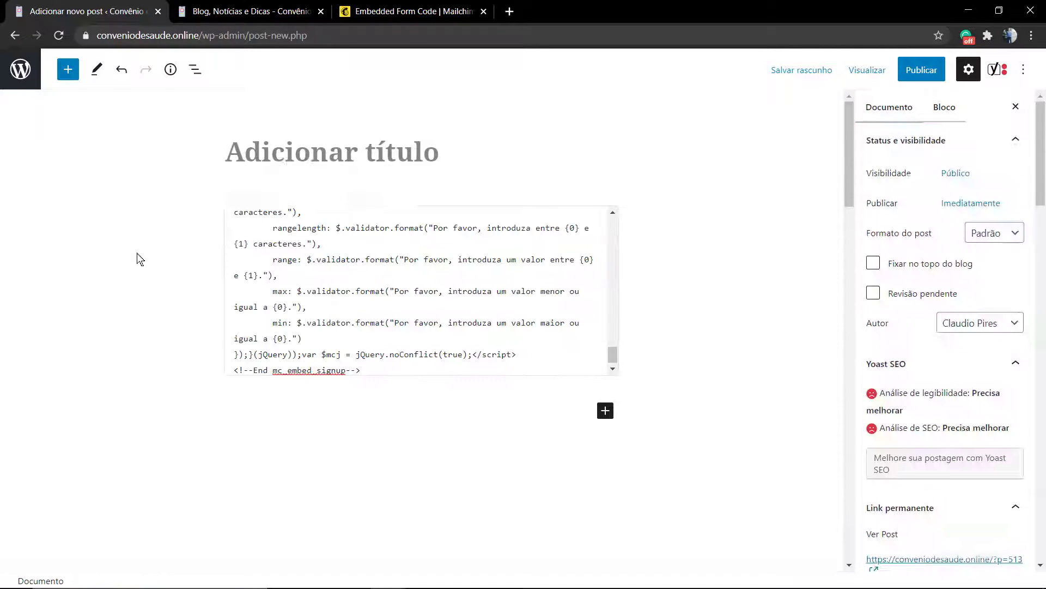
pyautogui.click(318, 243)
pyautogui.click(311, 155)
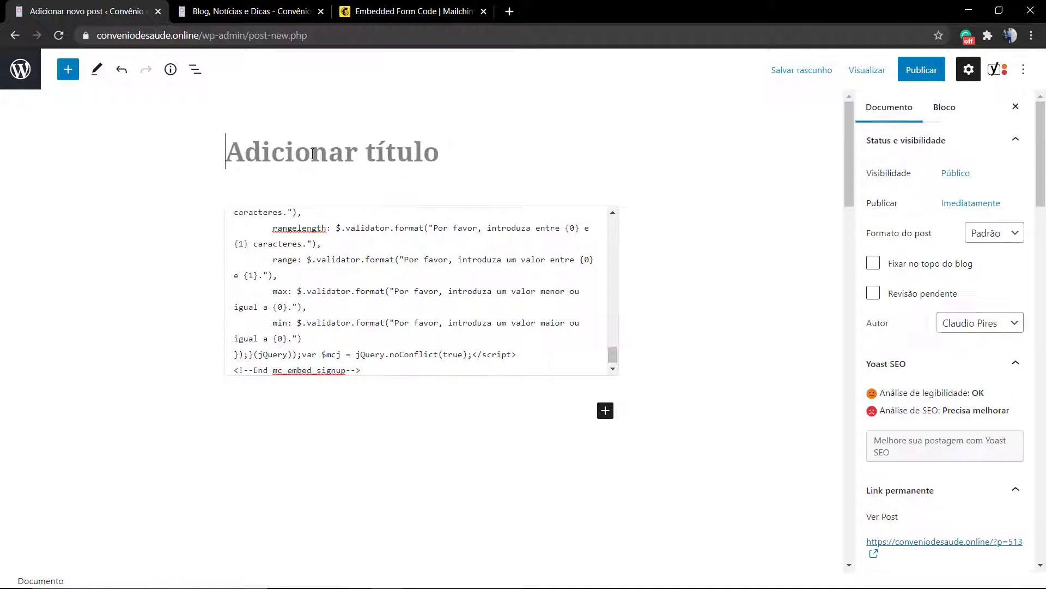
pyautogui.click(872, 70)
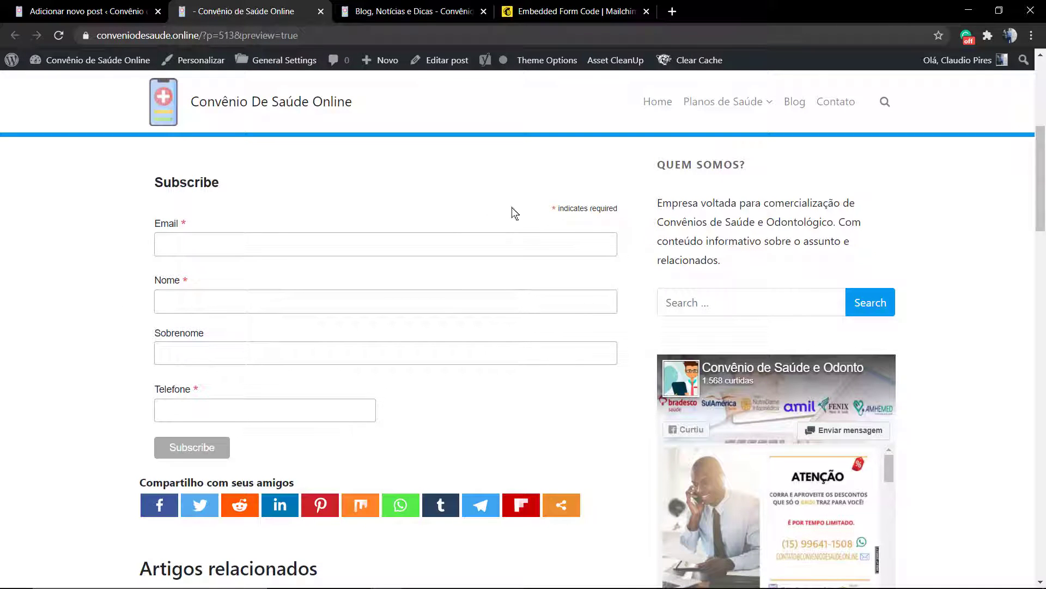
# Step: Scroll through the previewed Subscribe form, then return to Mailchimp's Embedded forms code page
pyautogui.scroll(-4, 478, 217)
pyautogui.scroll(4, 472, 221)
pyautogui.scroll(-15, 431, 223)
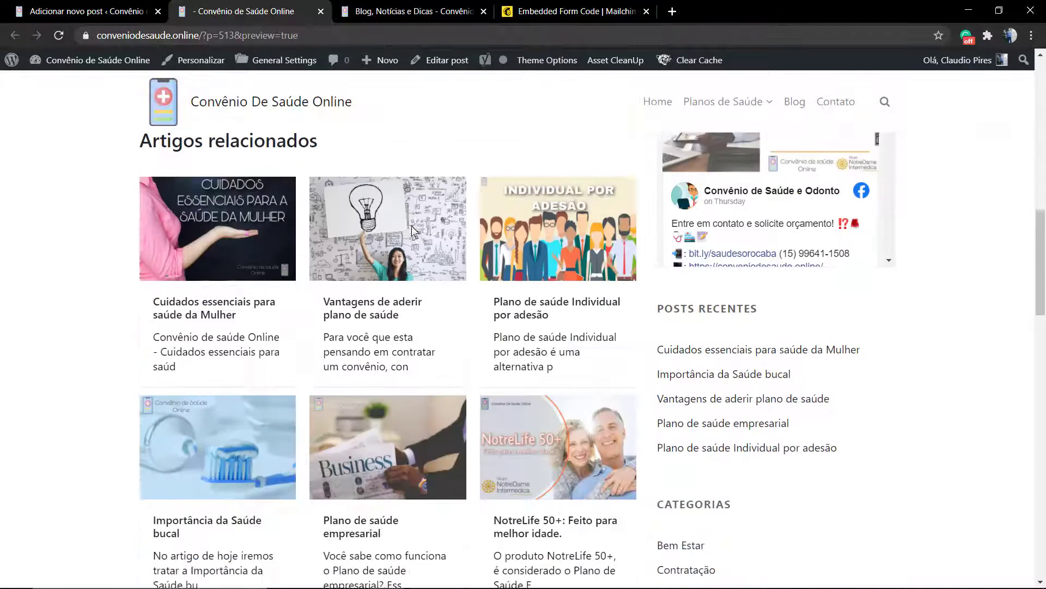
pyautogui.scroll(3, 446, 227)
pyautogui.scroll(-11, 444, 229)
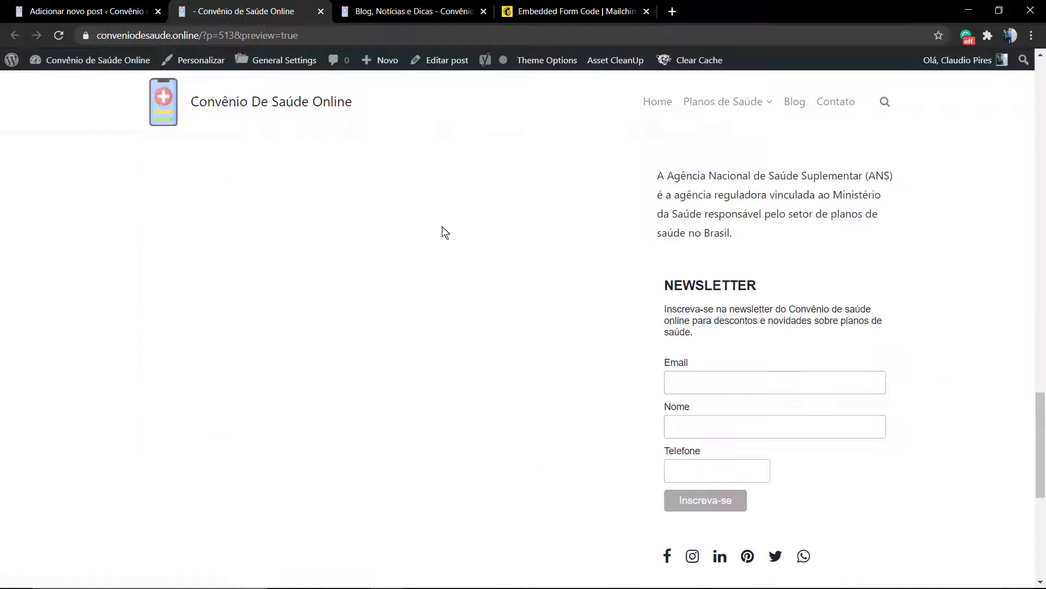
pyautogui.scroll(15, 436, 236)
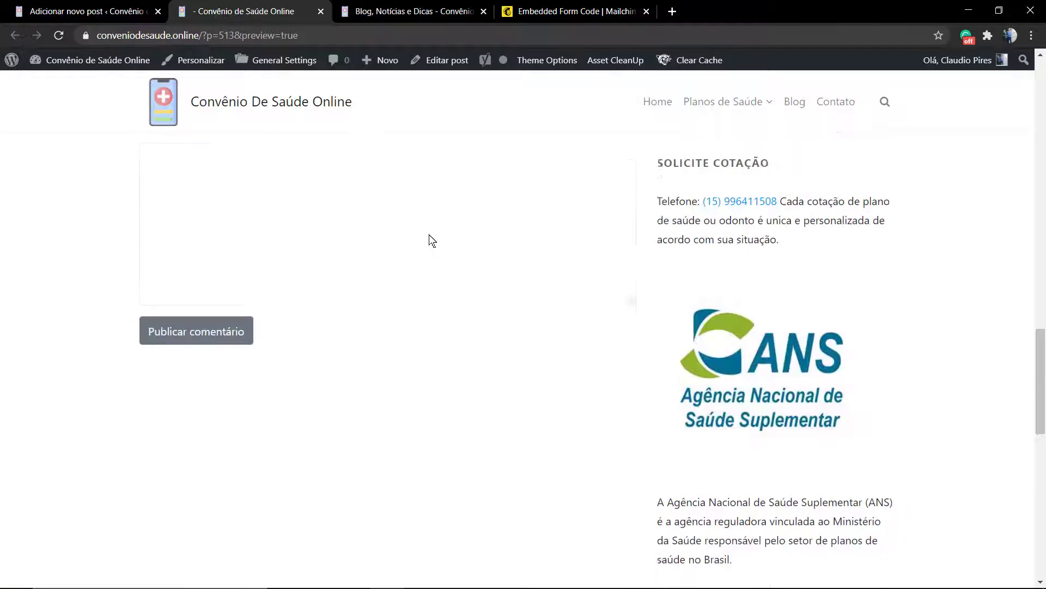
pyautogui.scroll(3, 432, 240)
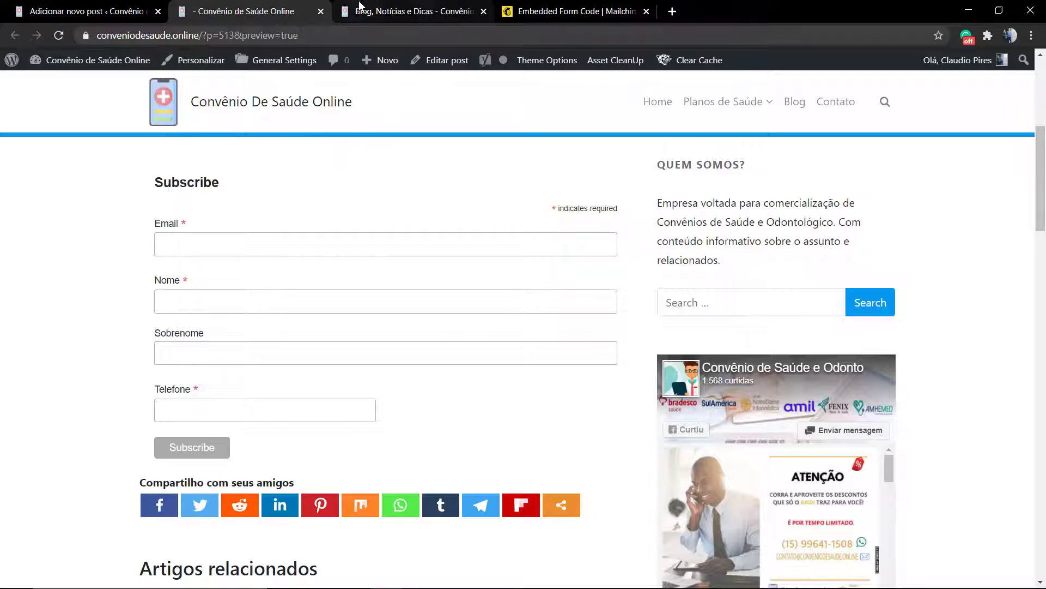
pyautogui.click(545, 11)
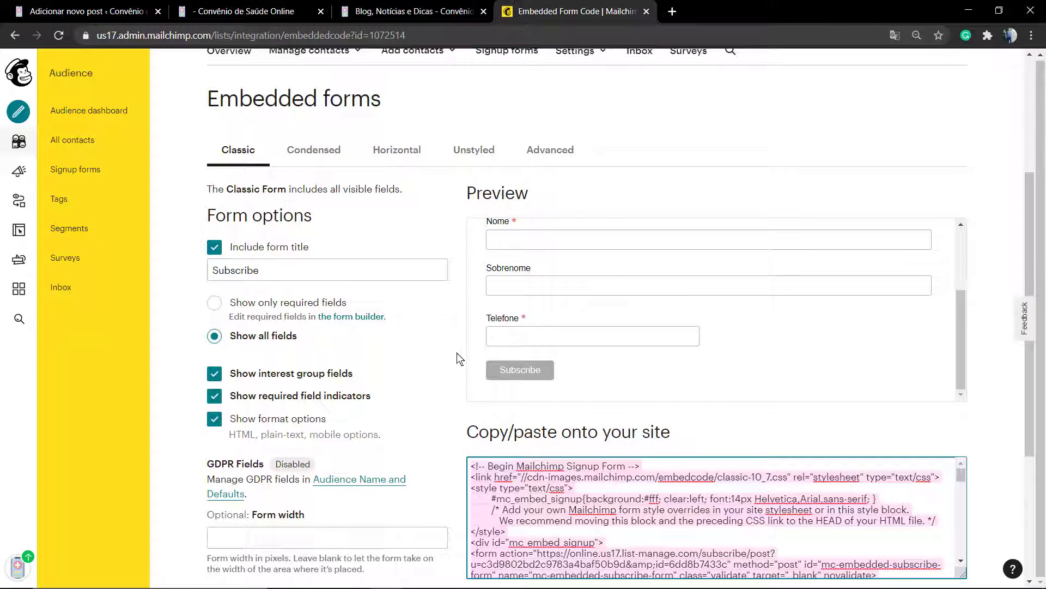